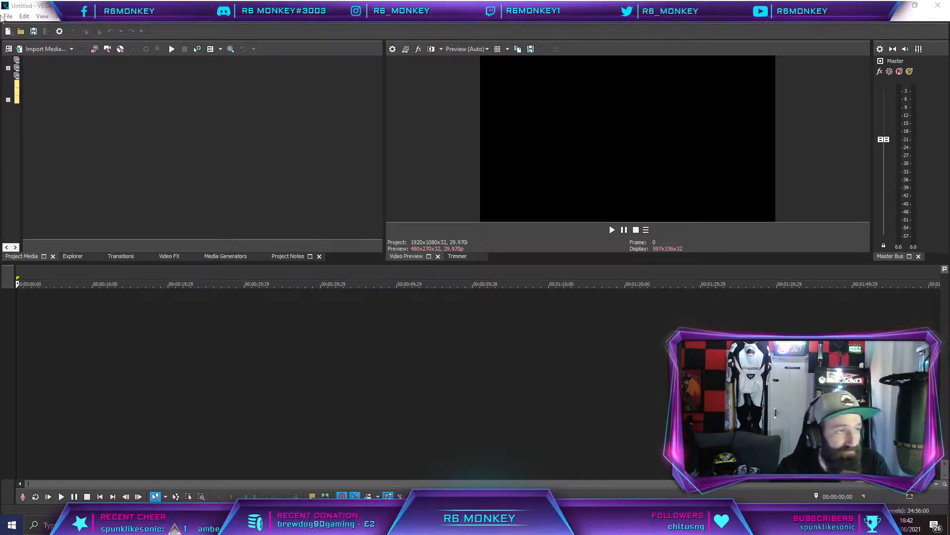
Import the Intro video from the Downloads folder into the project media.
{"action": "left_click", "coordinate": [8, 16]}
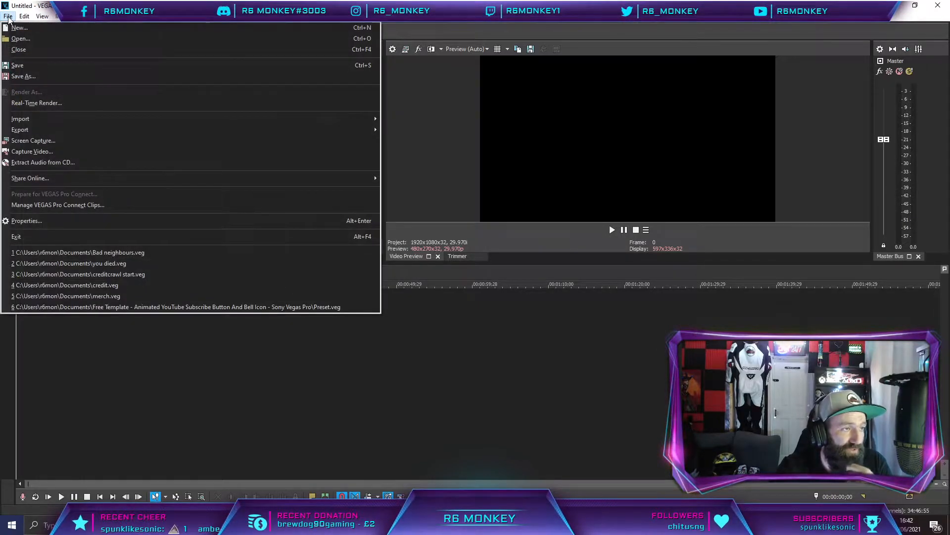
{"action": "mouse_move", "coordinate": [30, 123]}
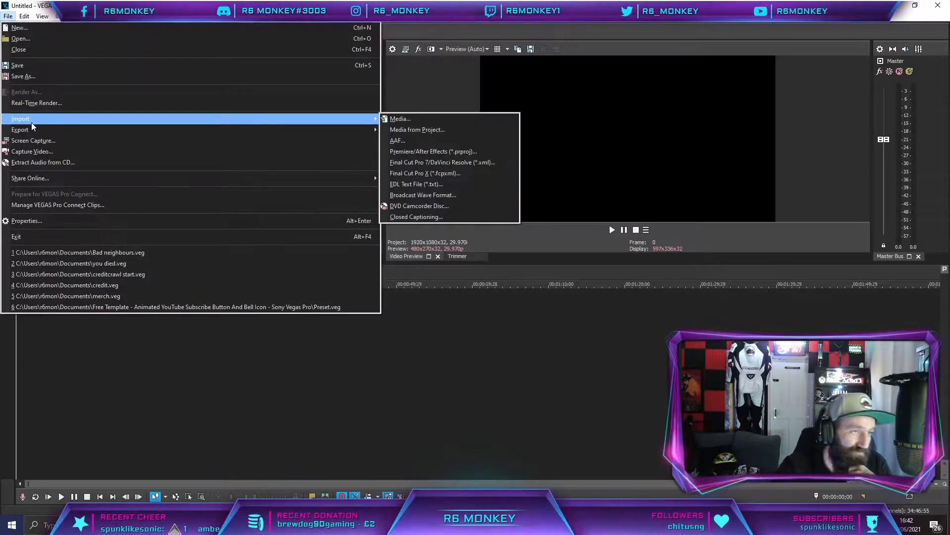
{"action": "left_click", "coordinate": [450, 120]}
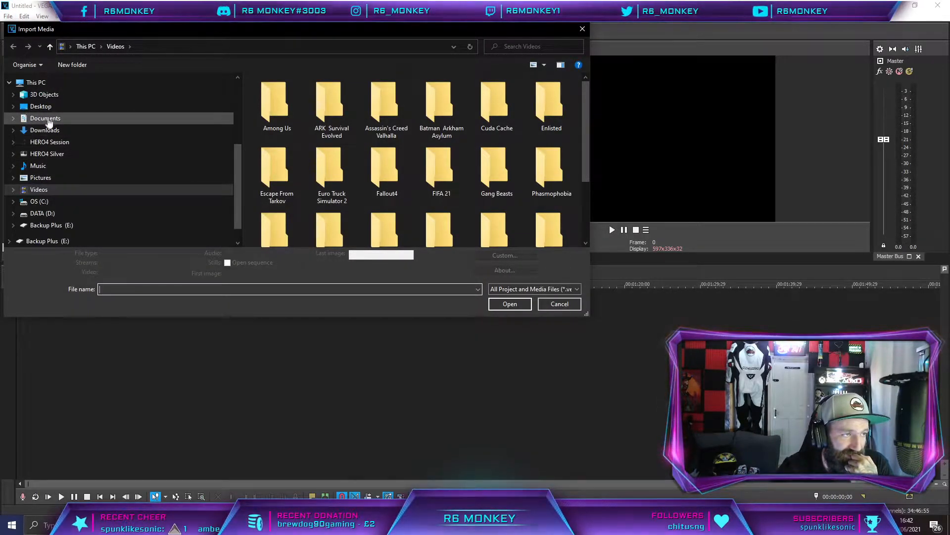
{"action": "left_click", "coordinate": [44, 130]}
{"action": "left_click", "coordinate": [276, 121]}
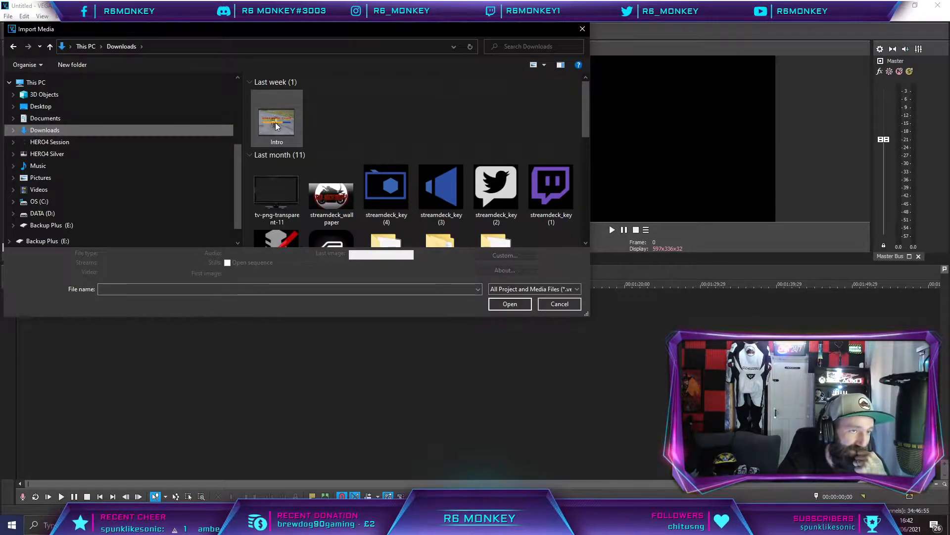
{"action": "left_click", "coordinate": [510, 311]}
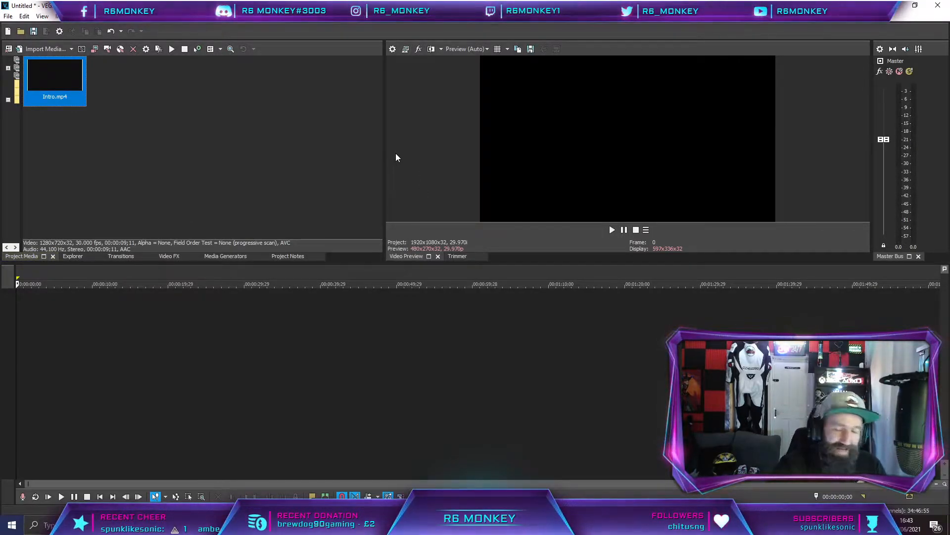
Start another media import and browse to GoPro > 2015-01-01 > HERO4 Silver 1 on the Backup Plus (E:) drive.
{"action": "left_click", "coordinate": [7, 17]}
{"action": "mouse_move", "coordinate": [47, 121]}
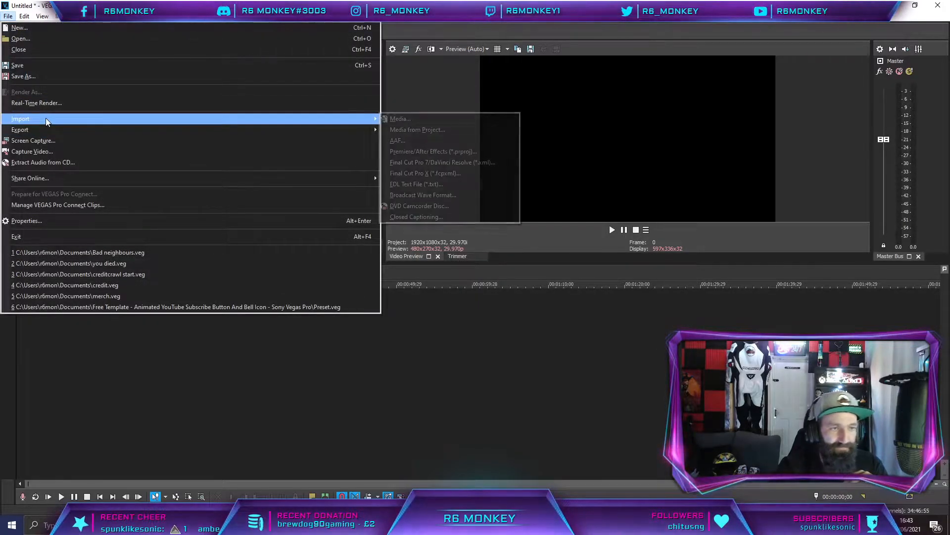
{"action": "left_click", "coordinate": [416, 120]}
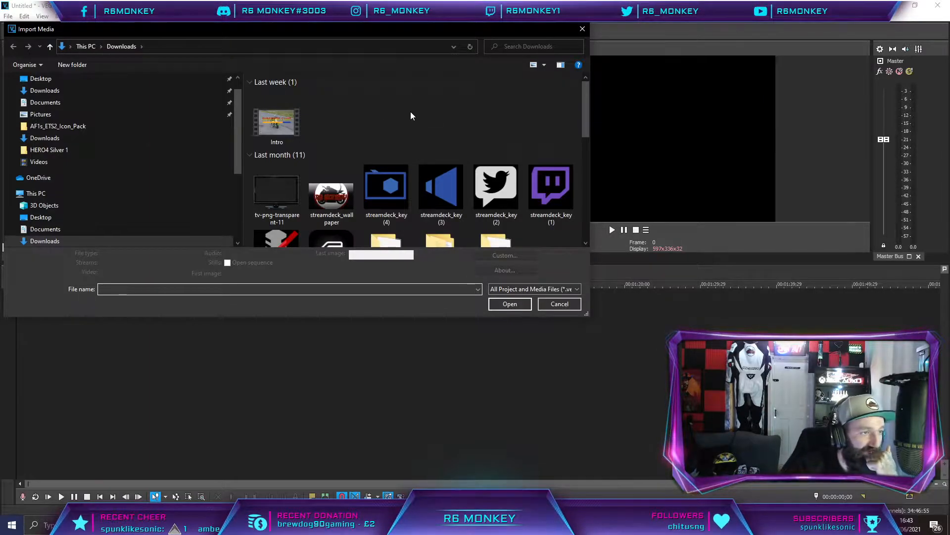
{"action": "scroll", "coordinate": [89, 158], "scroll_direction": "down", "scroll_amount": 2}
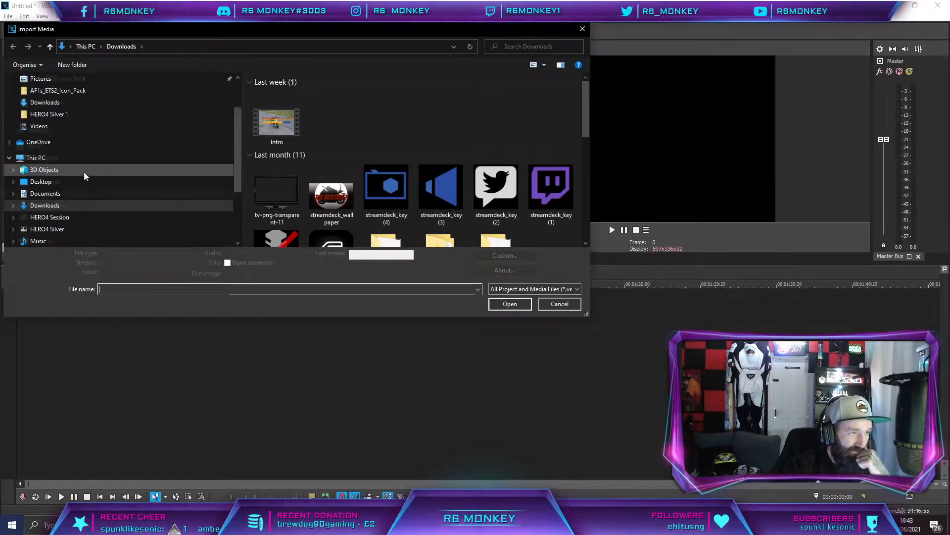
{"action": "scroll", "coordinate": [84, 173], "scroll_direction": "down", "scroll_amount": 3}
{"action": "left_click", "coordinate": [55, 198]}
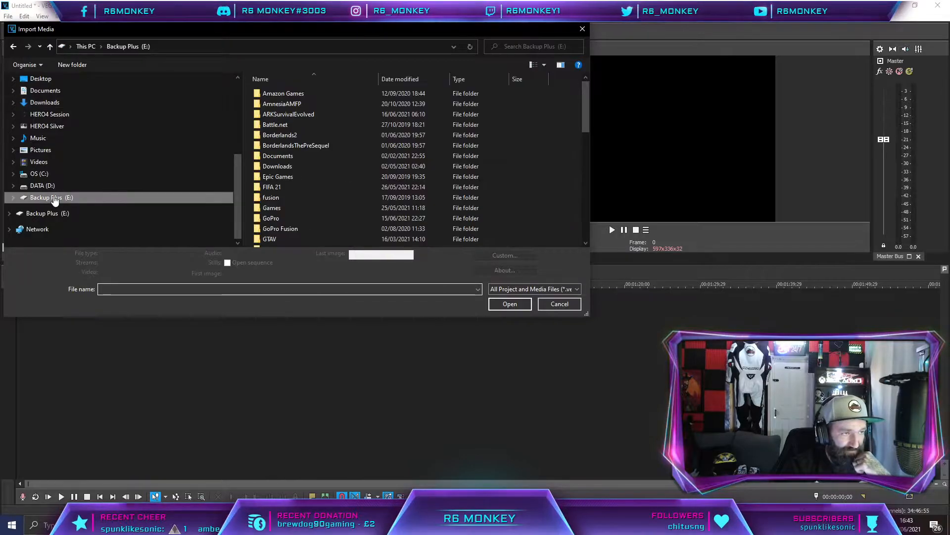
{"action": "double_click", "coordinate": [281, 219]}
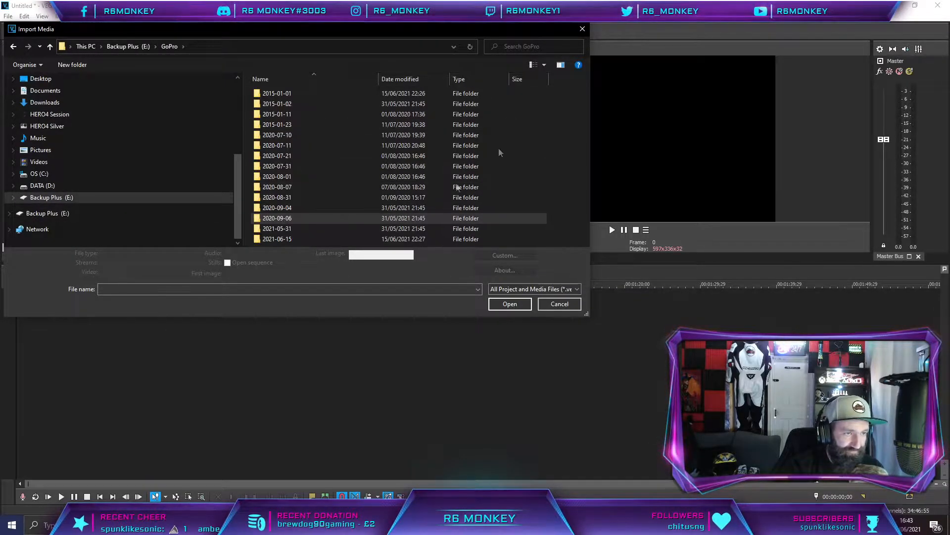
{"action": "double_click", "coordinate": [324, 94]}
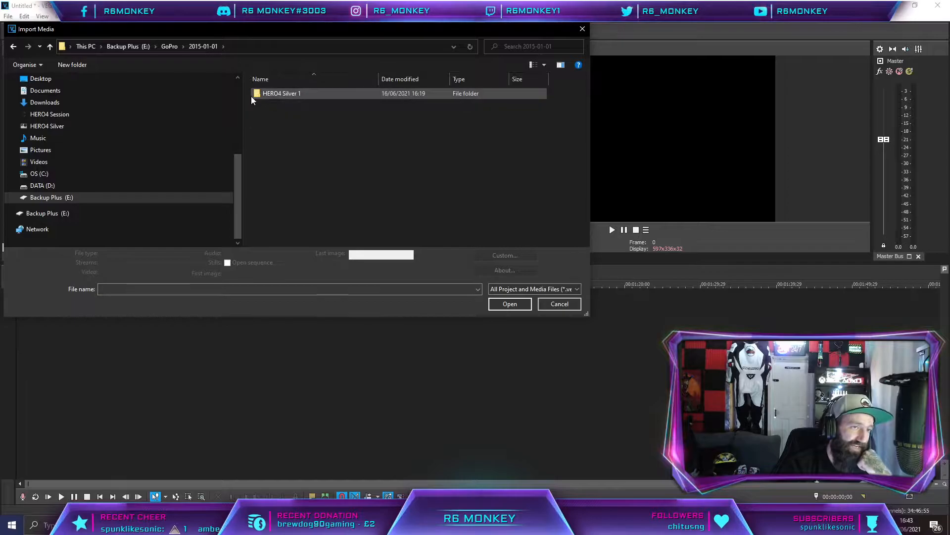
{"action": "double_click", "coordinate": [303, 94]}
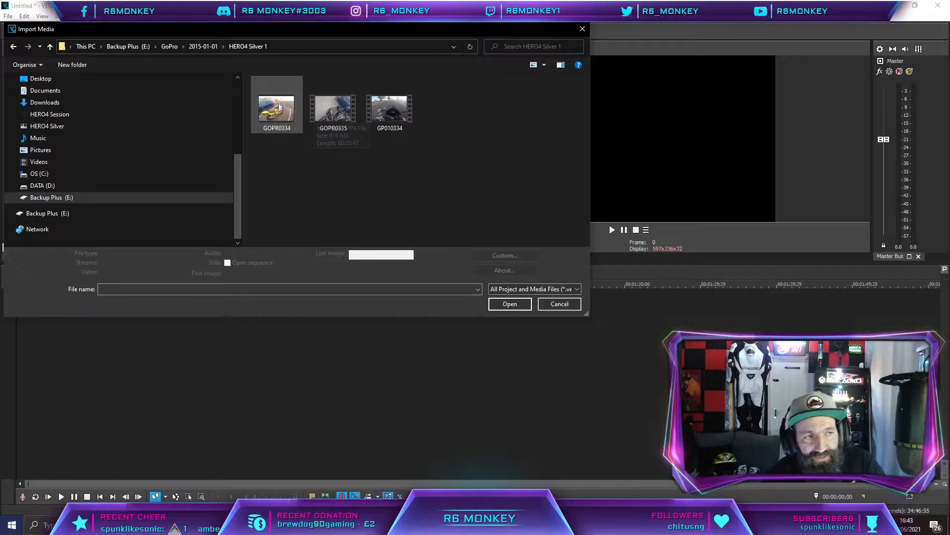
Check the file properties of the GOPR0334 clip, and import it together with GP010334.
{"action": "left_click", "coordinate": [281, 119]}
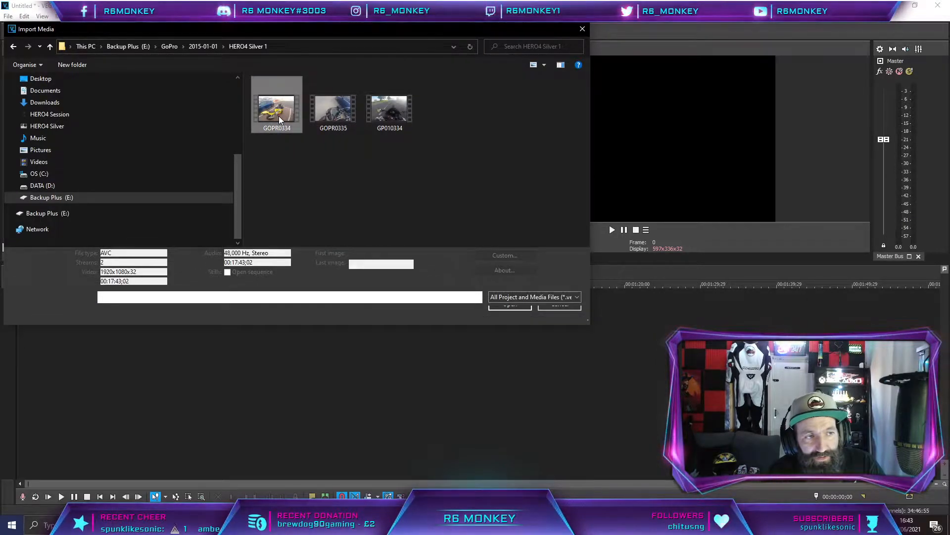
{"action": "right_click", "coordinate": [281, 120]}
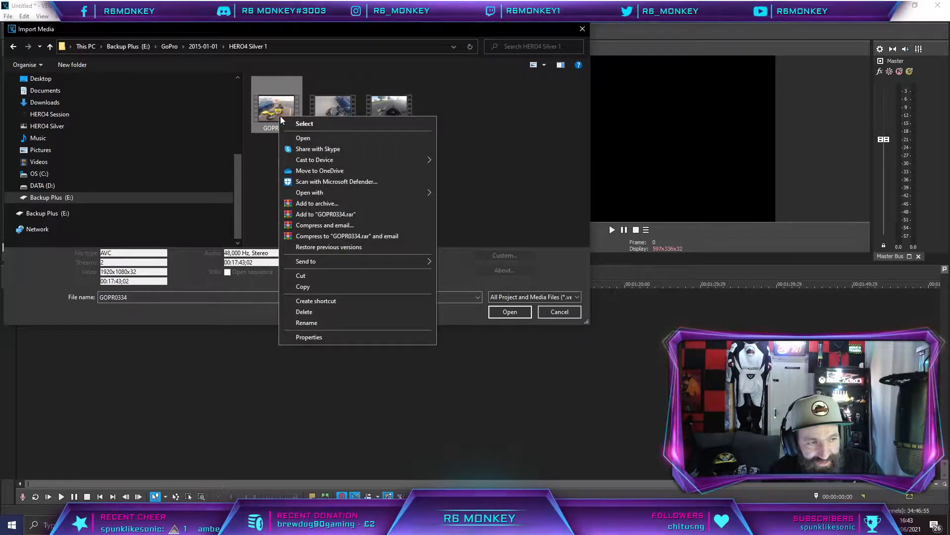
{"action": "left_click", "coordinate": [312, 337]}
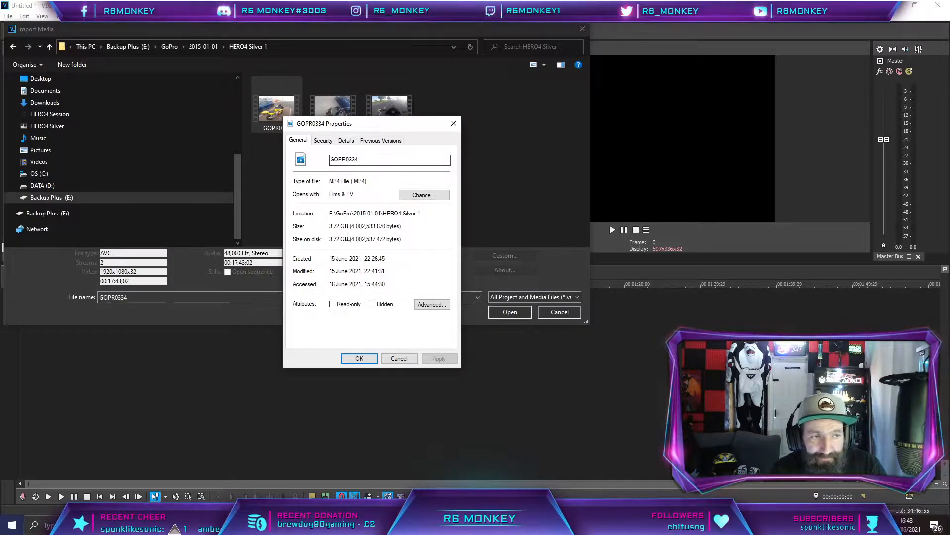
{"action": "left_click", "coordinate": [359, 358]}
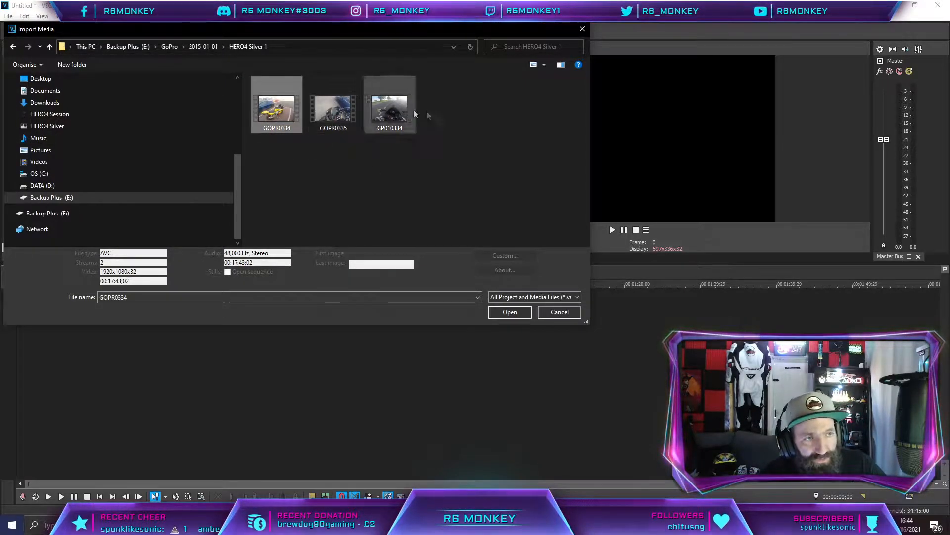
{"action": "left_click", "coordinate": [389, 108], "text": "ctrl"}
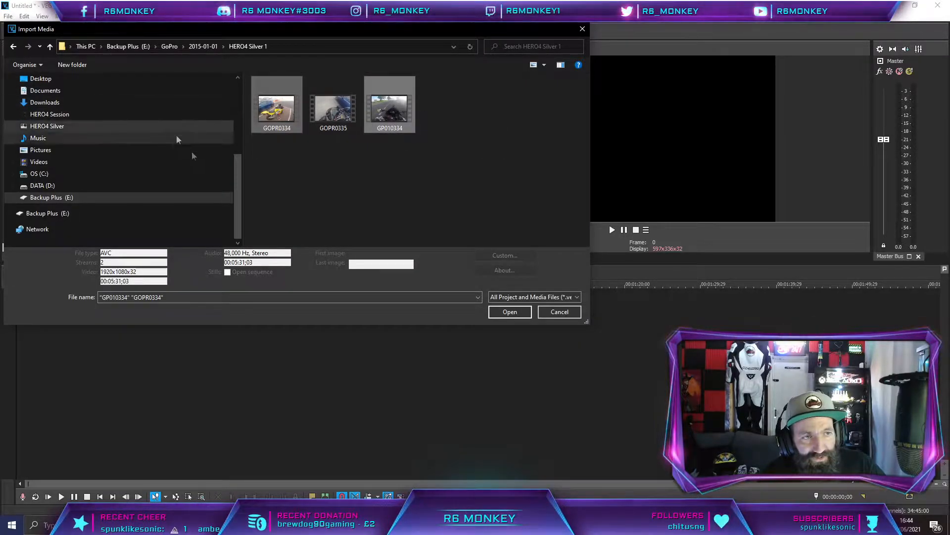
{"action": "left_click", "coordinate": [509, 311]}
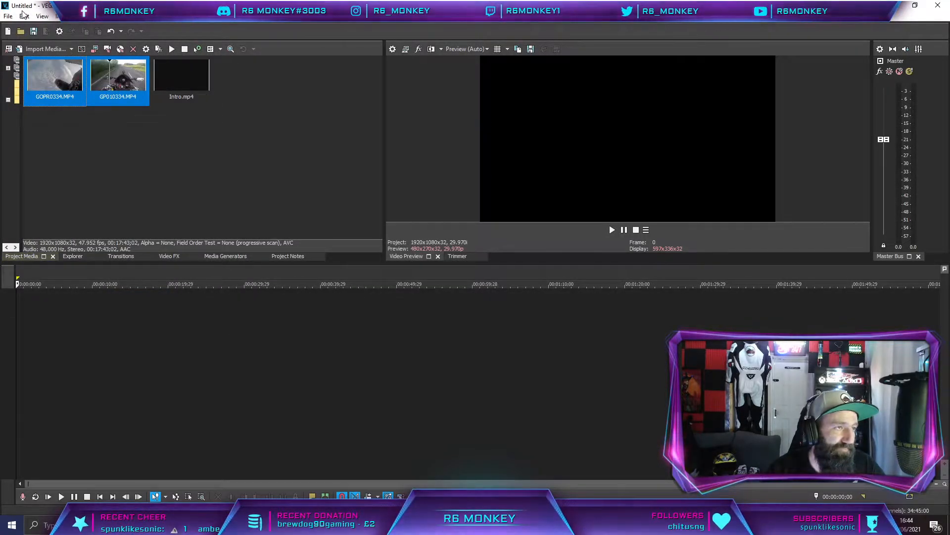
Start another media import and browse to the HERO4 Session 2 folder inside GoPro > 2021-06-15.
{"action": "left_click", "coordinate": [8, 15]}
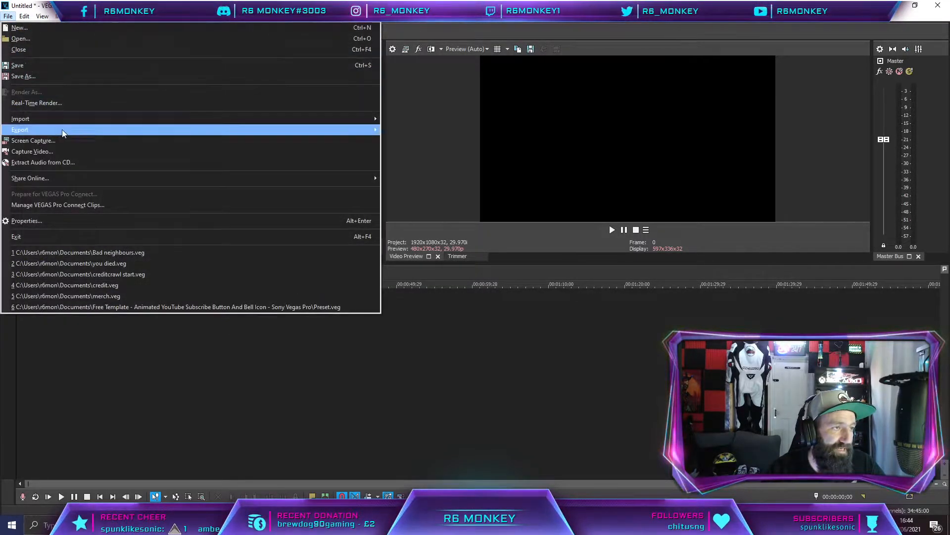
{"action": "mouse_move", "coordinate": [35, 122]}
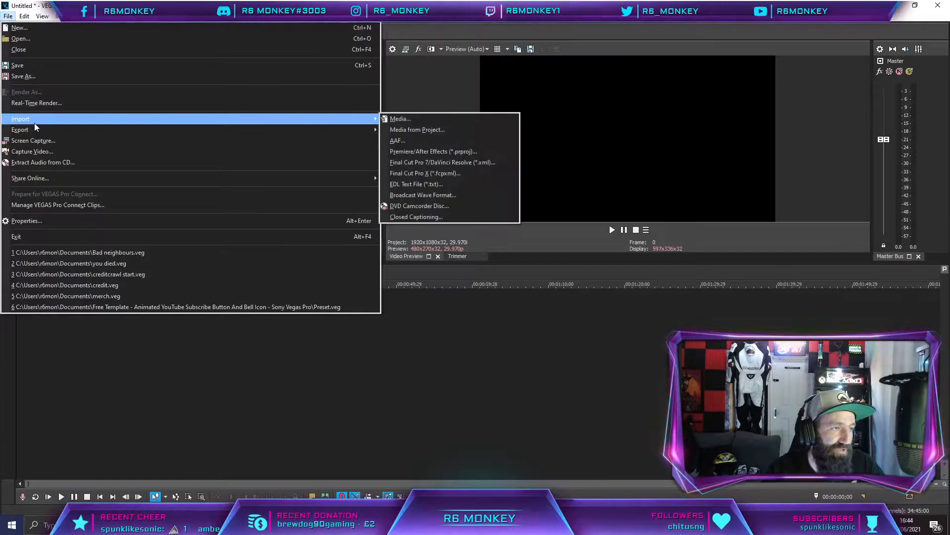
{"action": "left_click", "coordinate": [398, 121]}
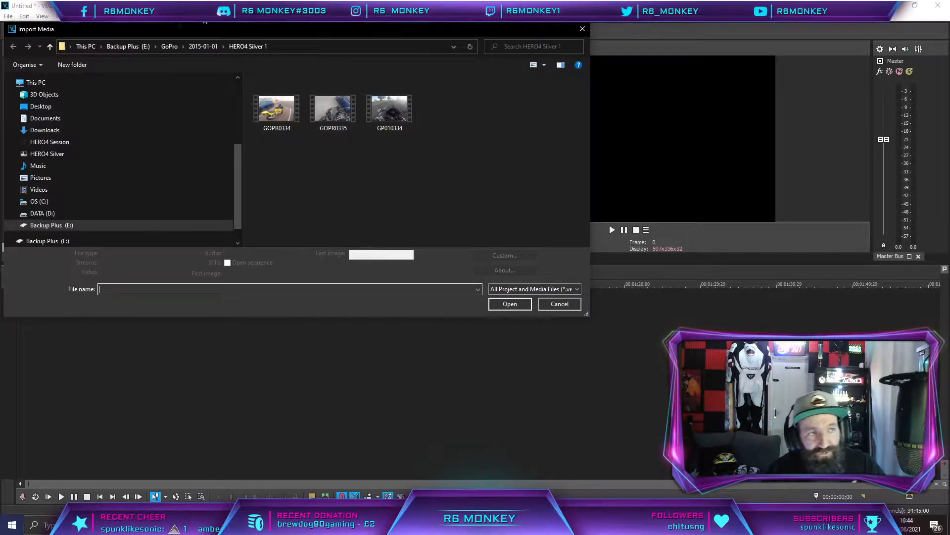
{"action": "left_click", "coordinate": [50, 46]}
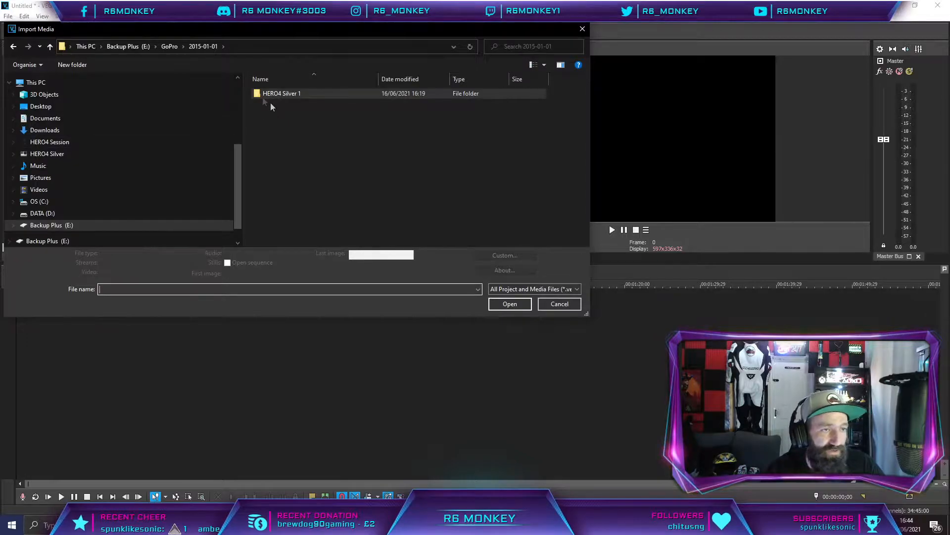
{"action": "left_click", "coordinate": [50, 47]}
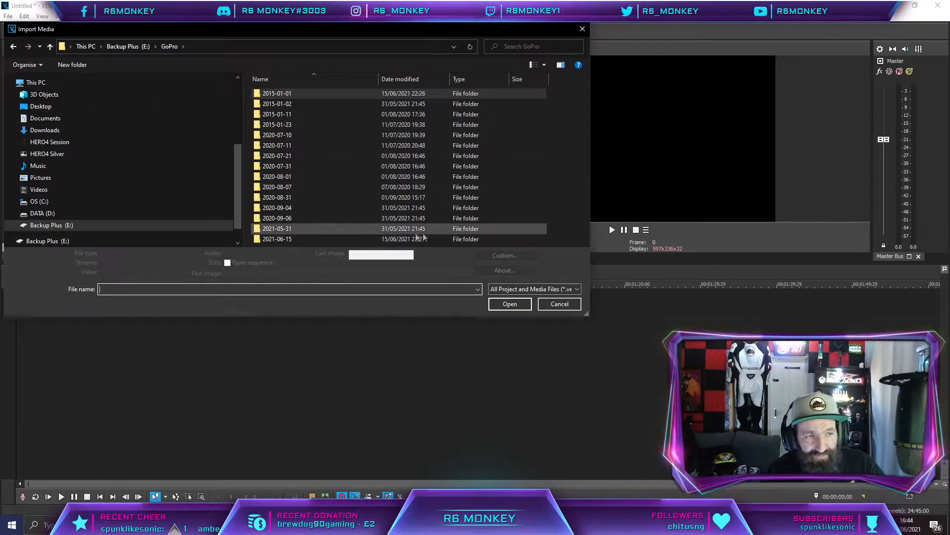
{"action": "double_click", "coordinate": [280, 239]}
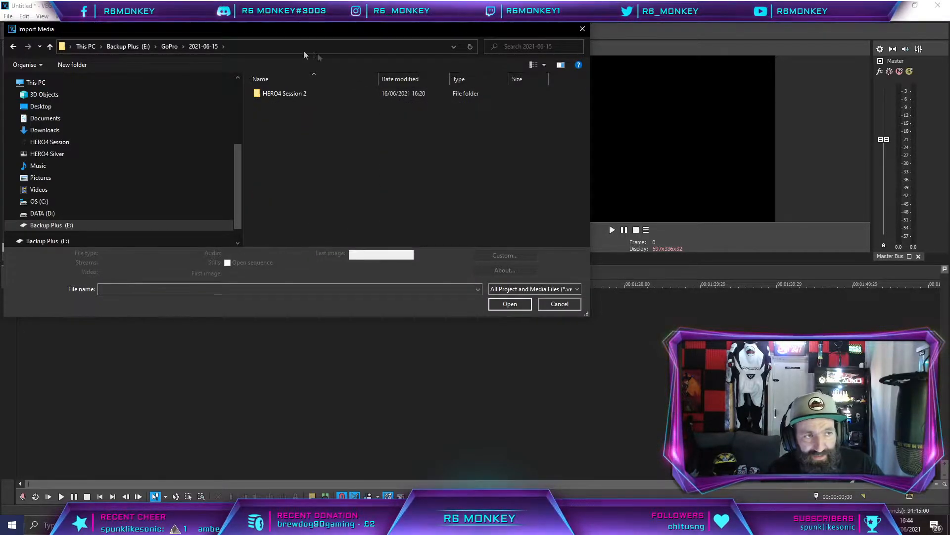
{"action": "double_click", "coordinate": [290, 96]}
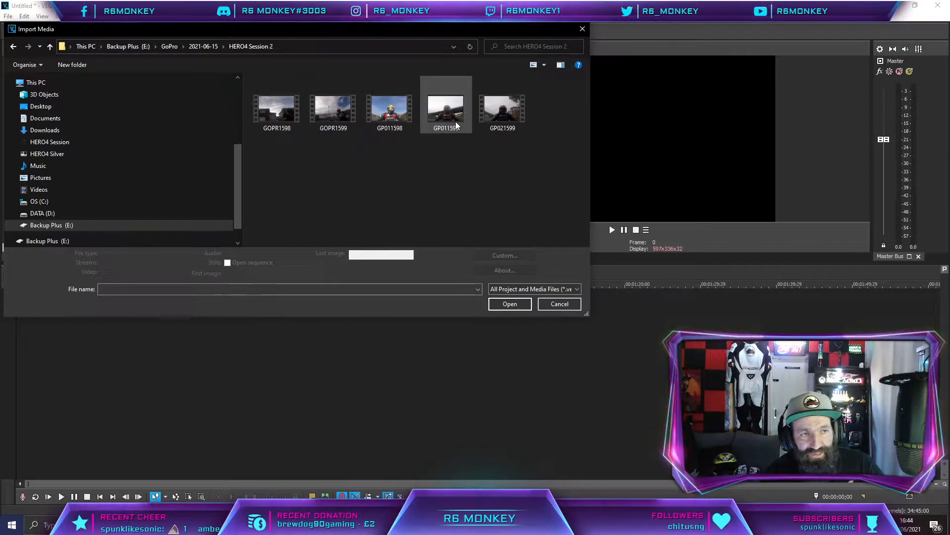
Import the GOPR1598 and GP011598 clips together into the project media, and clear the selection.
{"action": "left_click", "coordinate": [285, 111]}
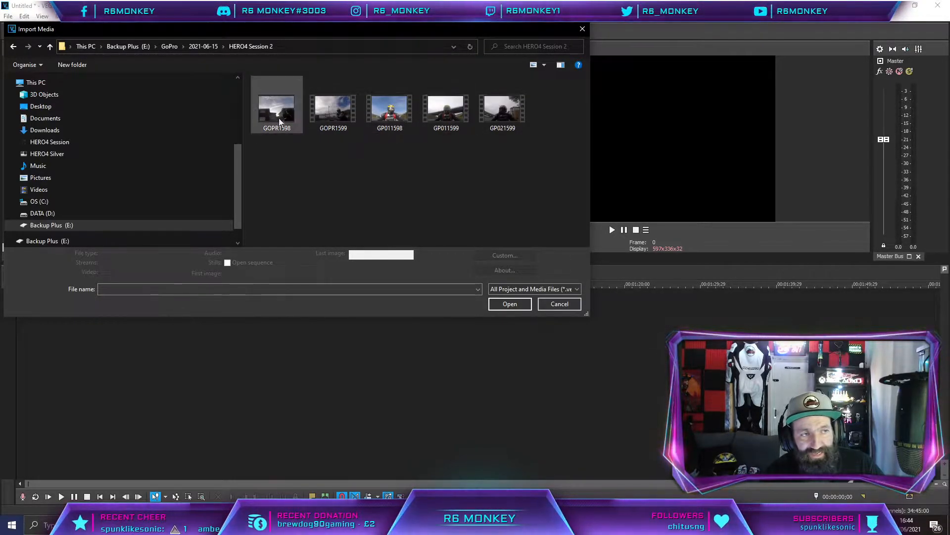
{"action": "left_click", "coordinate": [446, 109], "text": "ctrl"}
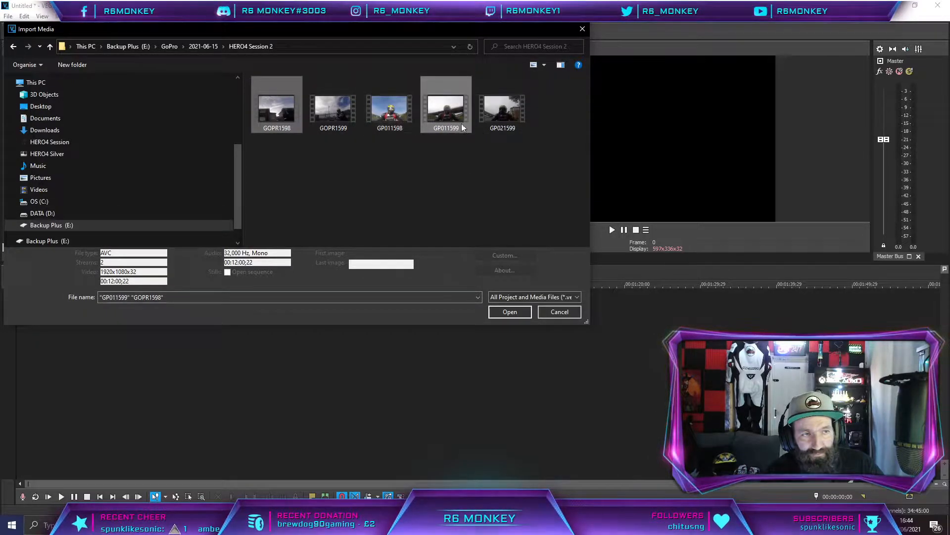
{"action": "left_click", "coordinate": [448, 111], "text": "ctrl"}
{"action": "left_click", "coordinate": [401, 118], "text": "ctrl"}
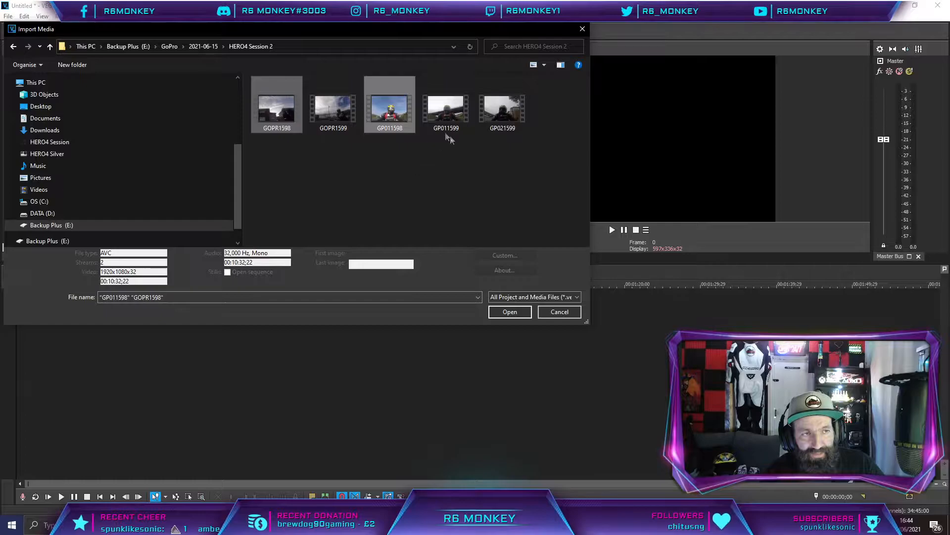
{"action": "left_click", "coordinate": [510, 312]}
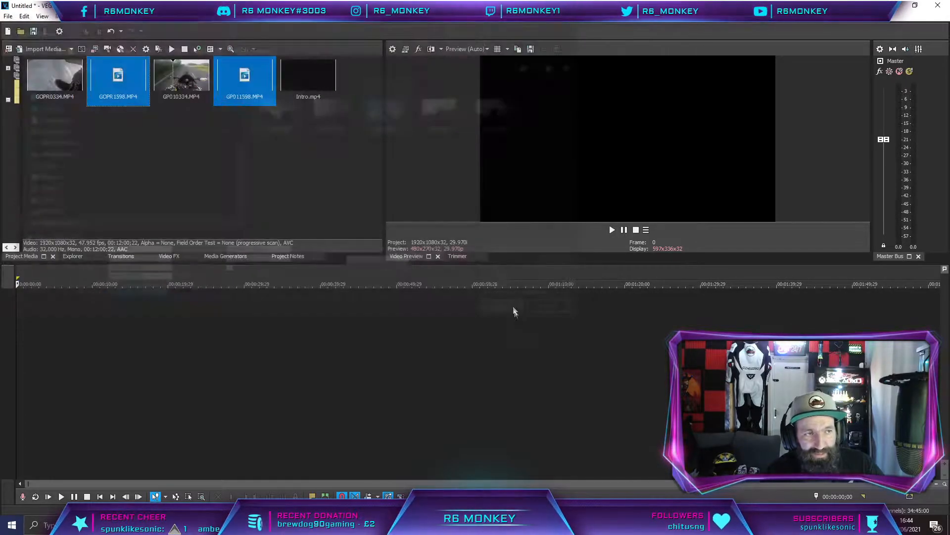
{"action": "left_click", "coordinate": [176, 168]}
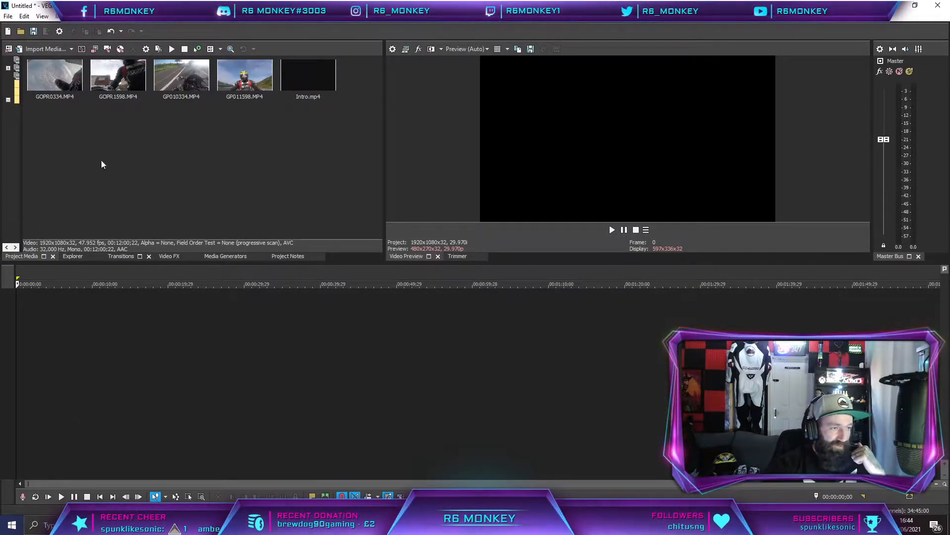
Add the GOPR0334 clip to the timeline with project video settings matched to it, leaving a gap of about one minute before it.
{"action": "left_click_drag", "start_coordinate": [52, 69], "coordinate": [50, 357]}
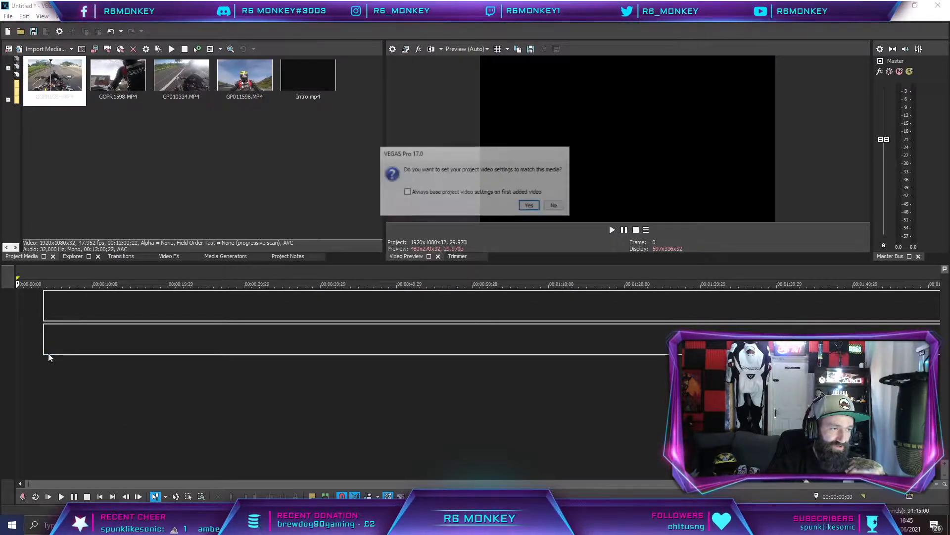
{"action": "left_click", "coordinate": [531, 206]}
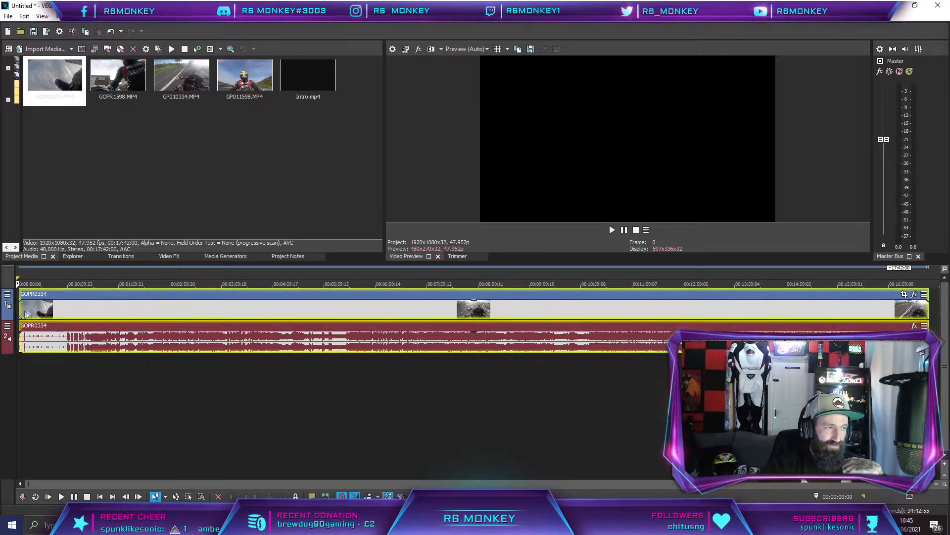
{"action": "left_click_drag", "start_coordinate": [24, 315], "coordinate": [82, 312]}
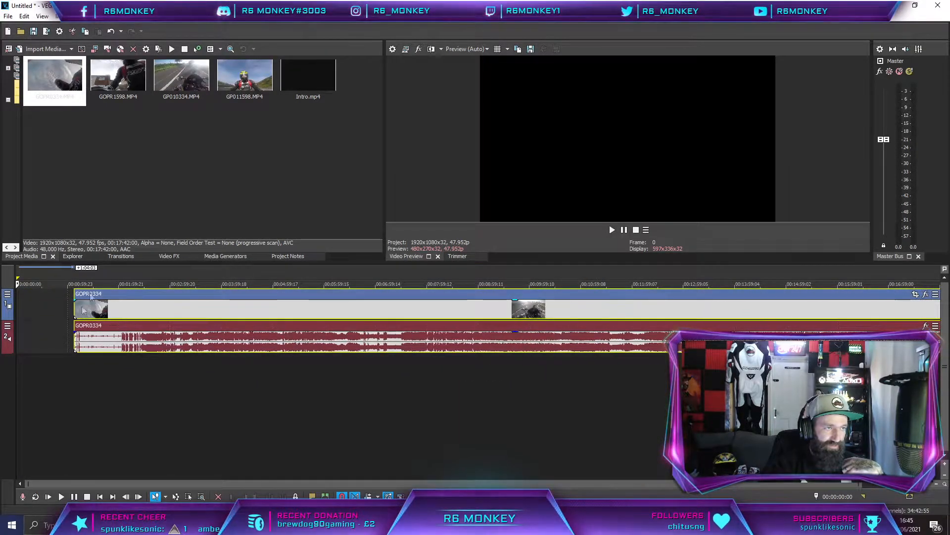
Place the Intro clip at the very start of the timeline and move GOPR0334 closer behind it, leaving a short gap.
{"action": "left_click", "coordinate": [322, 84]}
{"action": "left_click_drag", "start_coordinate": [33, 300], "coordinate": [19, 312]}
{"action": "left_click_drag", "start_coordinate": [147, 304], "coordinate": [110, 308]}
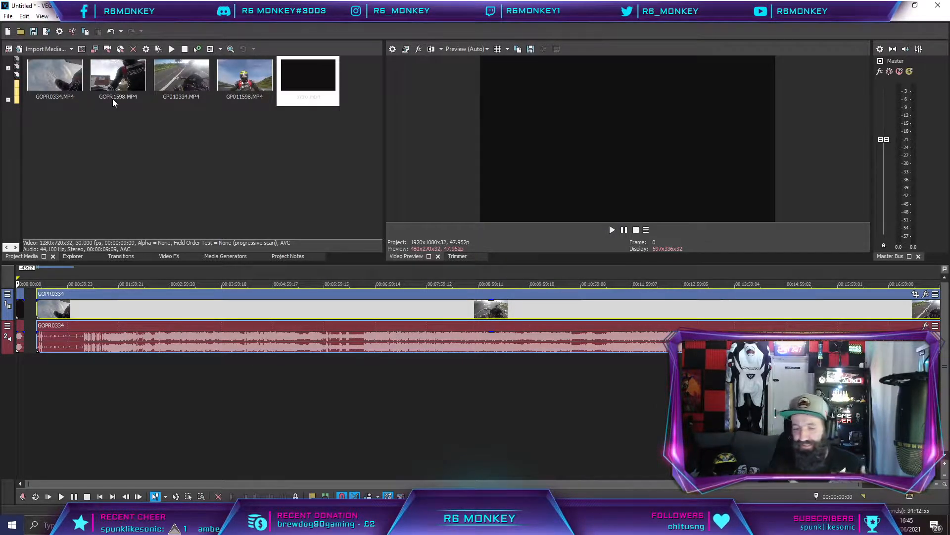
Play GOPR0334 from its beginning and pause just after the rider claps his gloved hands above the motorcycle.
{"action": "left_click", "coordinate": [40, 311]}
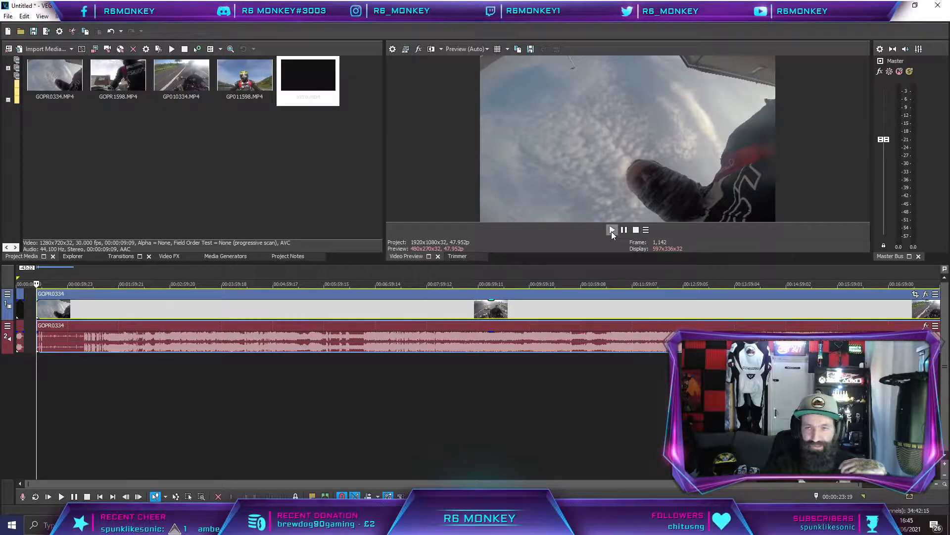
{"action": "left_click", "coordinate": [612, 230]}
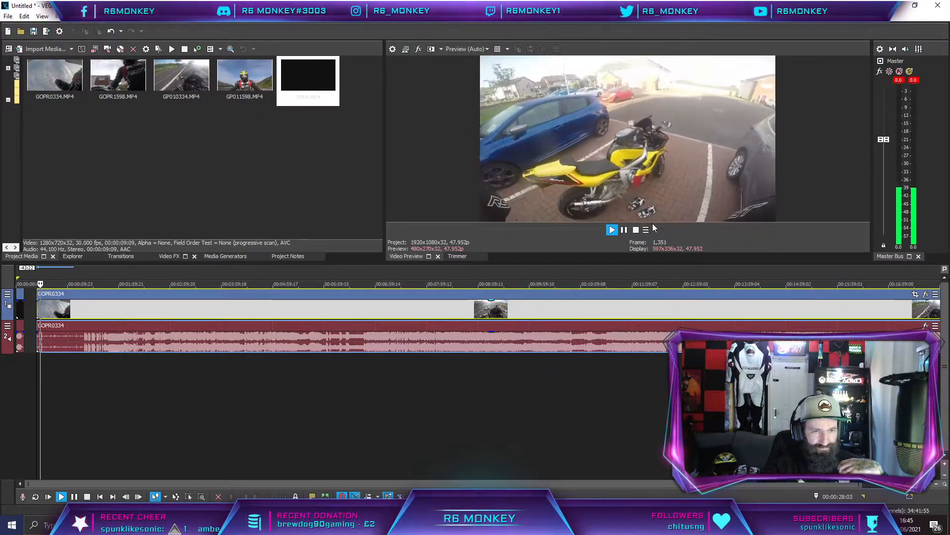
{"action": "left_click", "coordinate": [624, 230]}
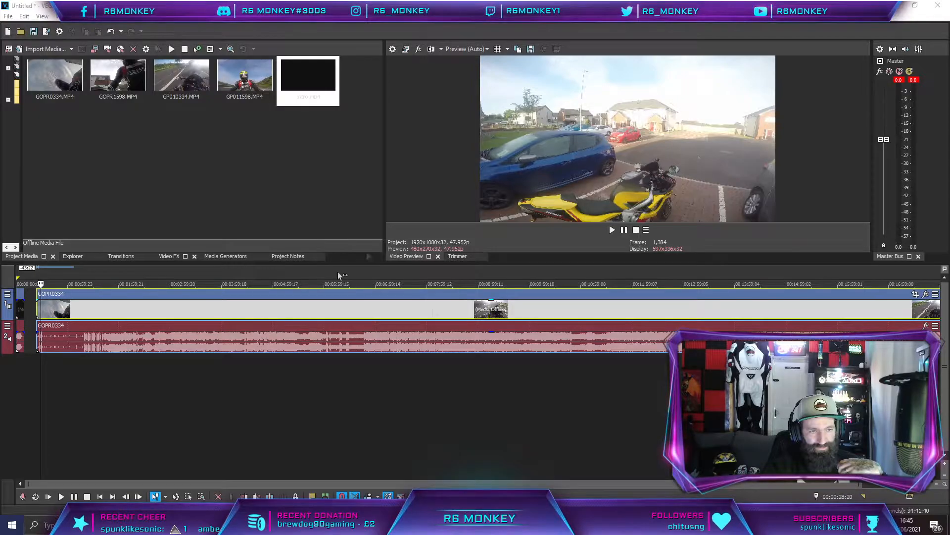
{"action": "left_click", "coordinate": [612, 230]}
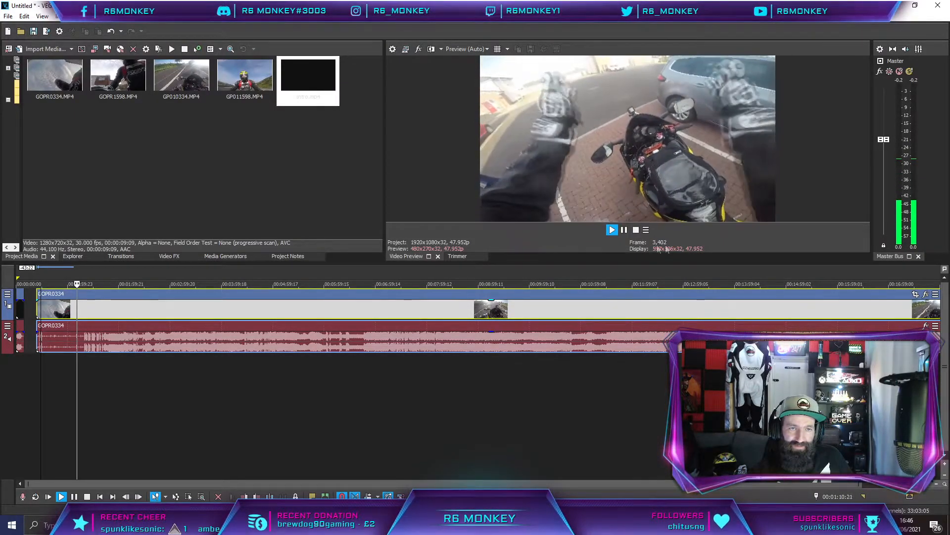
{"action": "left_click", "coordinate": [625, 227]}
Step back frame by frame to frame 3,411, where the gloves meet, and trim the start of GOPR0334 there.
{"action": "left_click", "coordinate": [646, 229]}
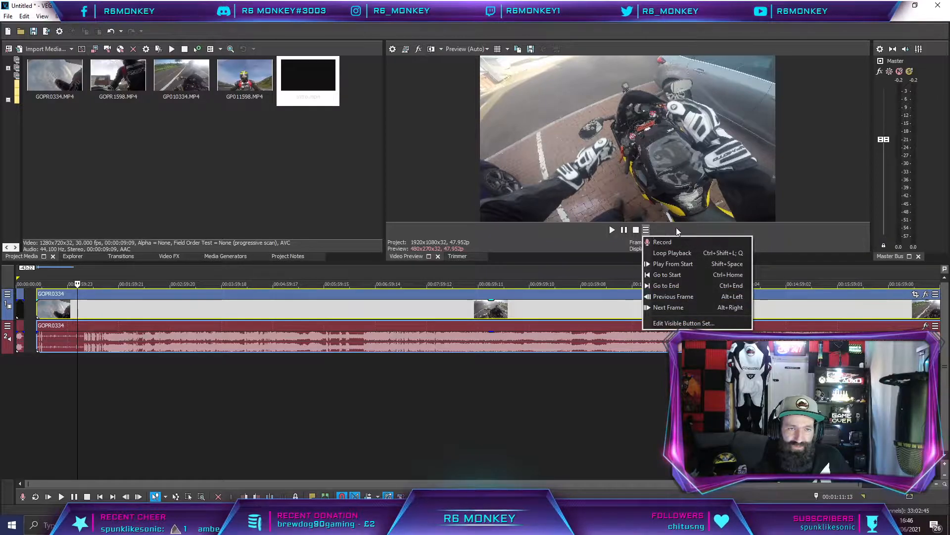
{"action": "left_click", "coordinate": [673, 297]}
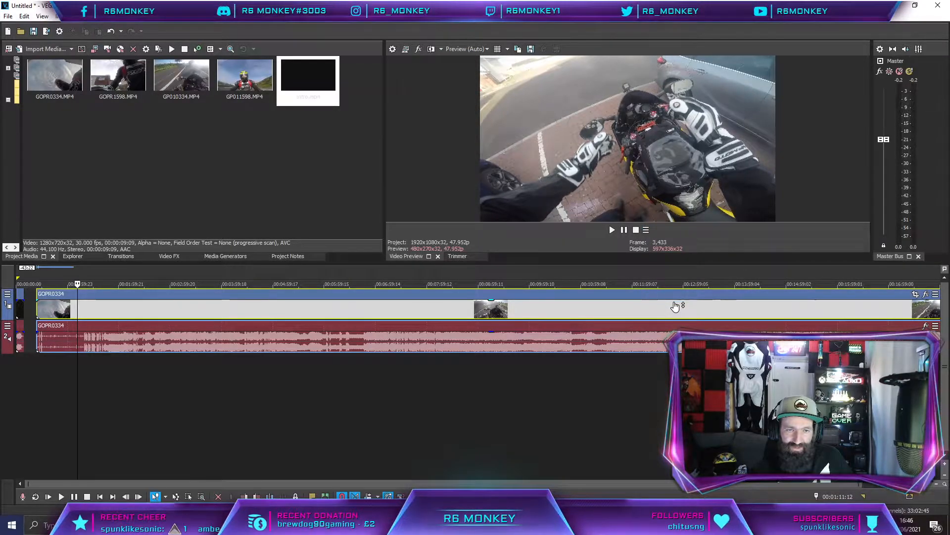
{"action": "left_click", "coordinate": [646, 230]}
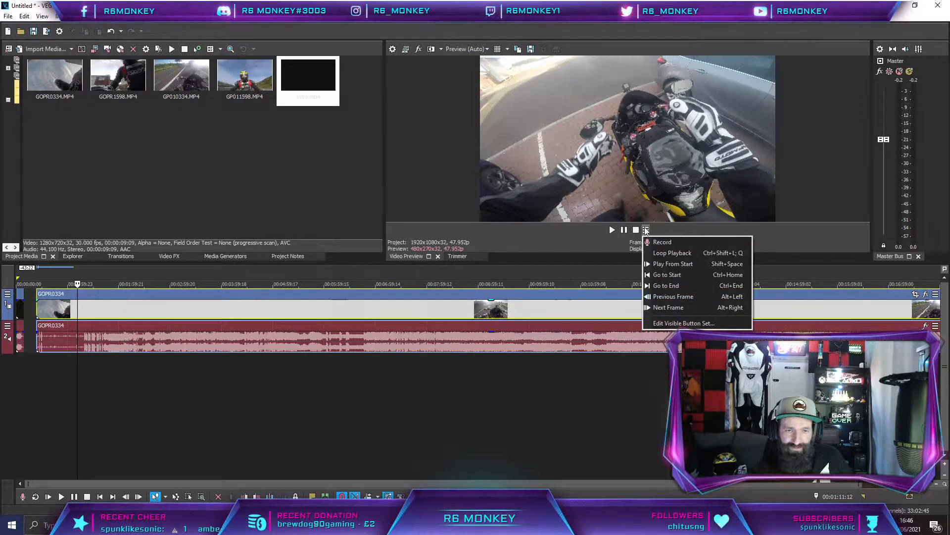
{"action": "left_click", "coordinate": [685, 297]}
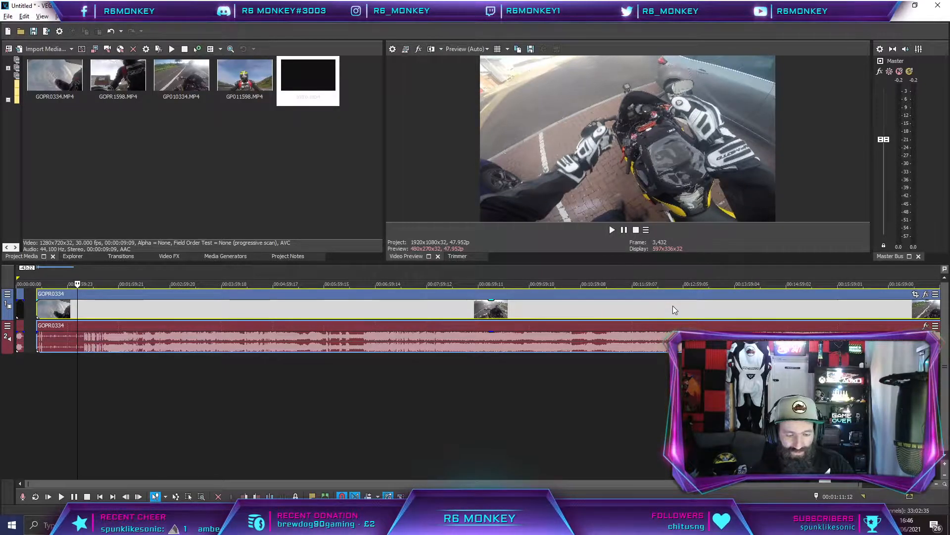
{"action": "key", "text": "alt+Left"}
{"action": "key", "text": "alt+Left"}
{"action": "key", "text": "alt+Left"}
{"action": "key", "text": "alt+Left"}
{"action": "key", "text": "alt+Left"}
{"action": "key", "text": "alt+Left"}
{"action": "key", "text": "alt+Left"}
{"action": "key", "text": "alt+Left"}
{"action": "key", "text": "alt+Left"}
{"action": "key", "text": "alt+Left"}
{"action": "key", "text": "alt+Left"}
{"action": "key", "text": "alt+Left"}
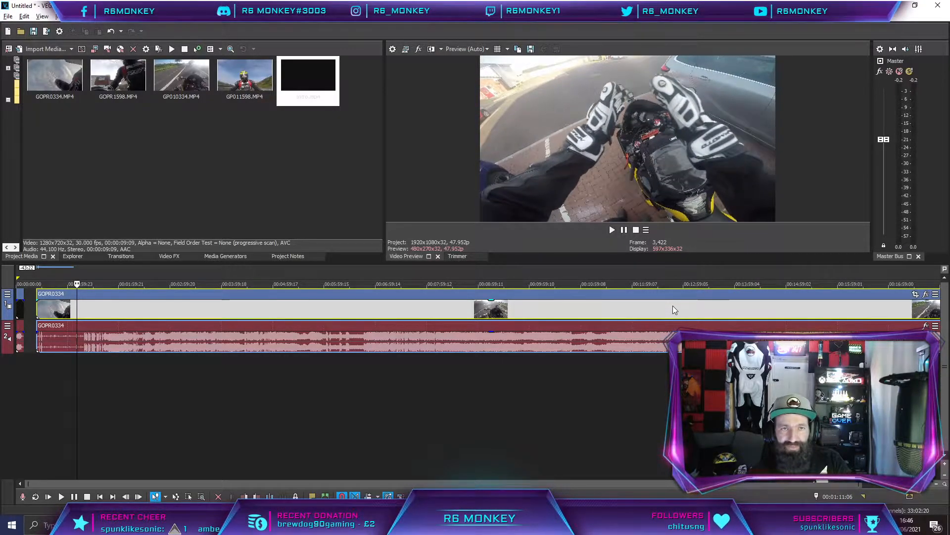
{"action": "key", "text": "alt+Left"}
{"action": "key", "text": "alt+Left"}
{"action": "key", "text": "alt+Left"}
{"action": "key", "text": "alt+Left"}
{"action": "key", "text": "alt+Left"}
{"action": "key", "text": "alt+Left"}
{"action": "key", "text": "alt+Left"}
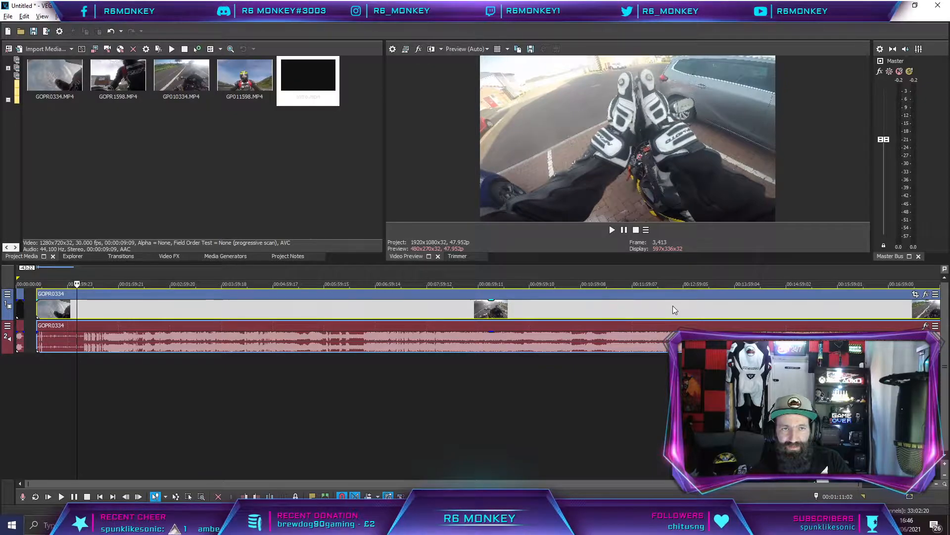
{"action": "key", "text": "alt+Left"}
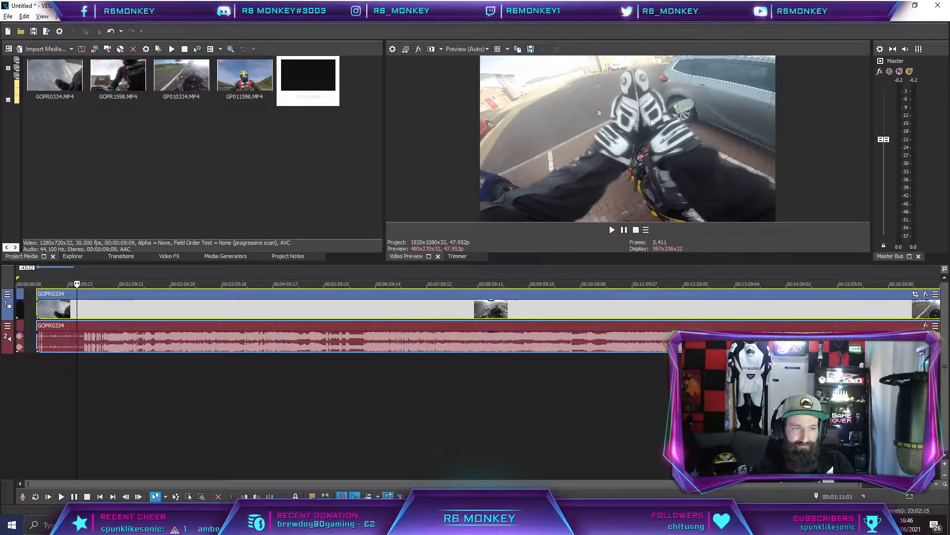
{"action": "right_click", "coordinate": [79, 309]}
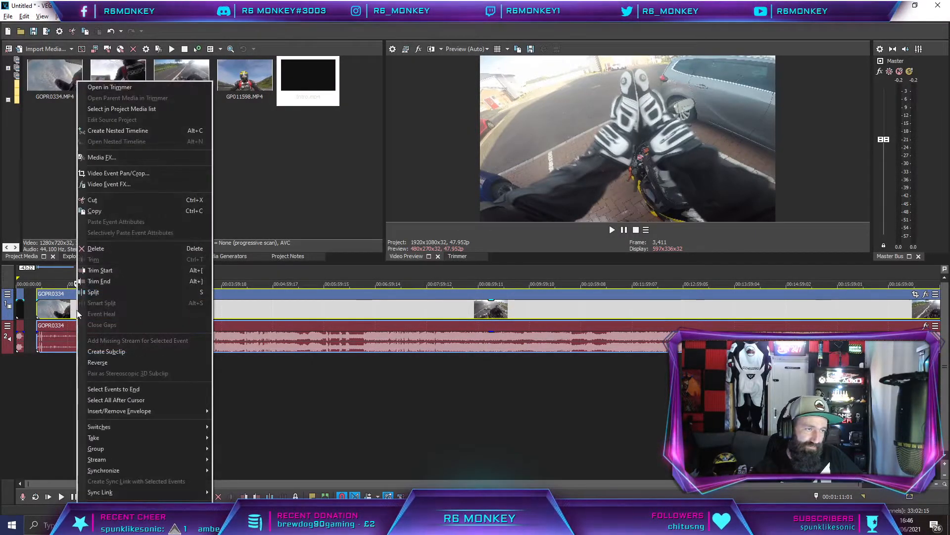
{"action": "left_click", "coordinate": [127, 270]}
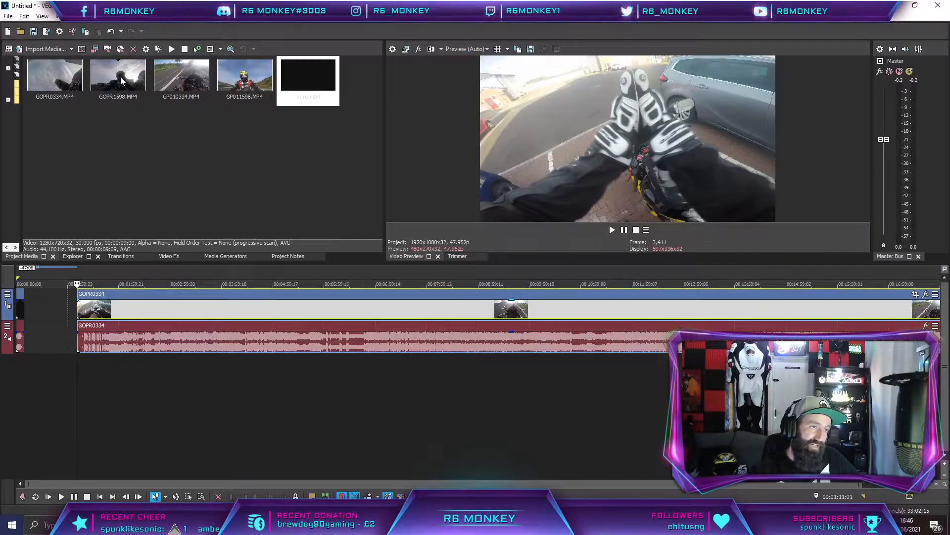
Add GOPR1598 on new tracks below GOPR0334 and trim its start at the rider's hand clap, frame 1,126.
{"action": "left_click_drag", "start_coordinate": [87, 80], "coordinate": [40, 420]}
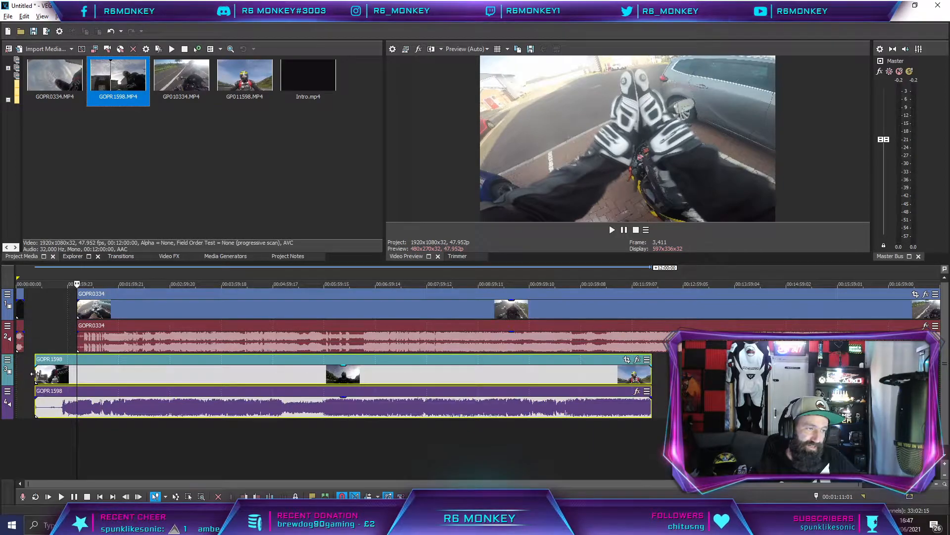
{"action": "left_click", "coordinate": [34, 375]}
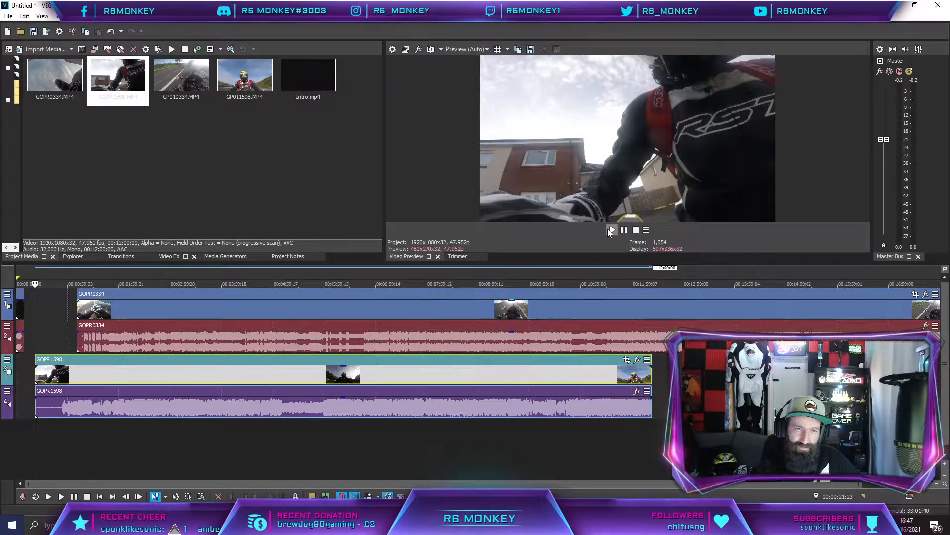
{"action": "left_click", "coordinate": [611, 230]}
{"action": "left_click", "coordinate": [623, 230]}
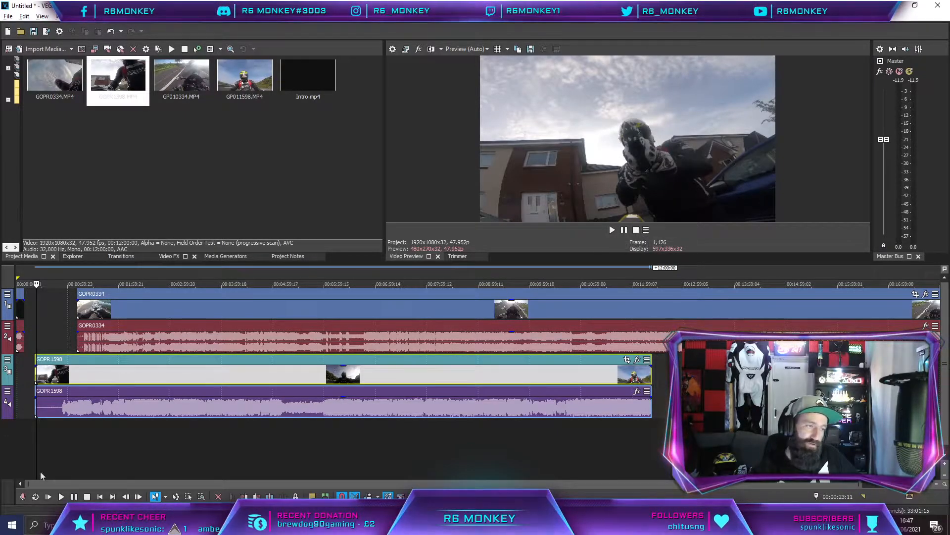
{"action": "right_click", "coordinate": [37, 409]}
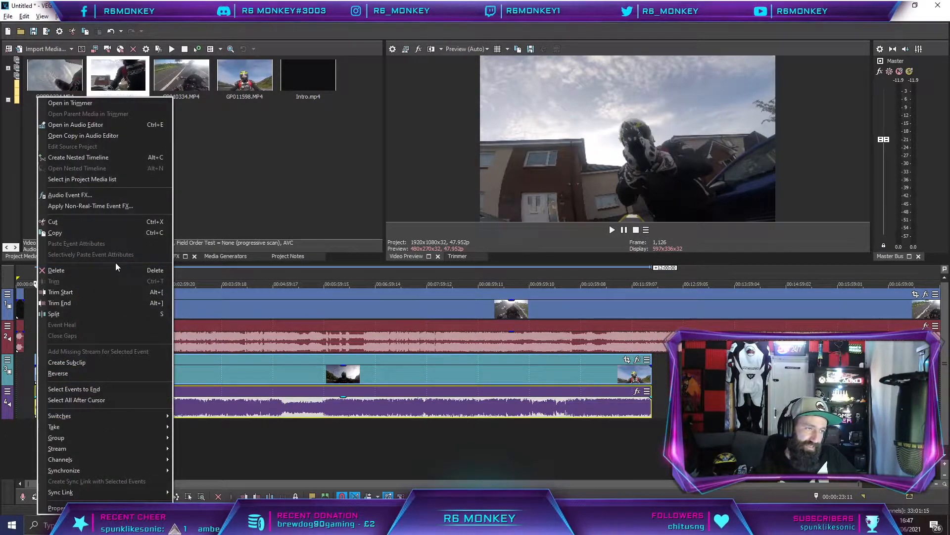
{"action": "left_click", "coordinate": [97, 292]}
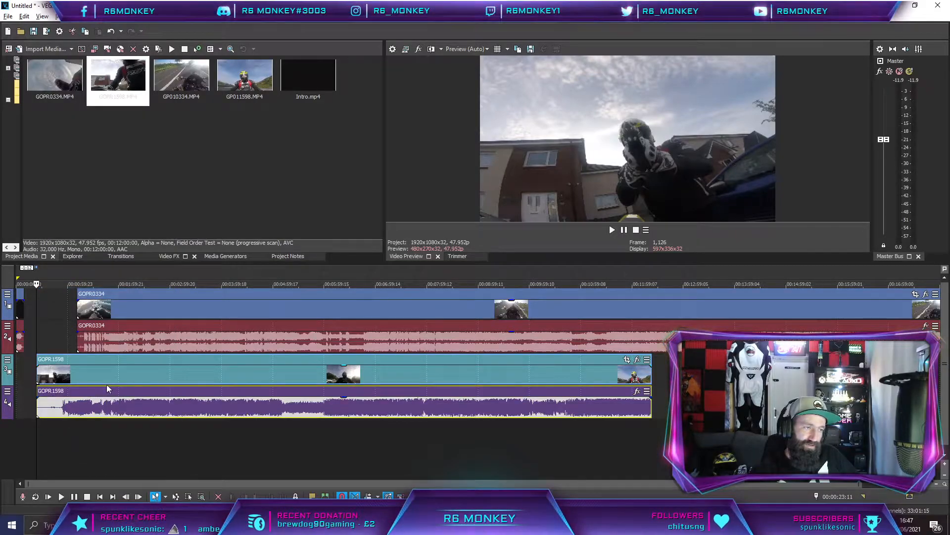
Move GOPR0334 and GOPR1598 earlier so both trimmed clips start together directly after the Intro clip.
{"action": "left_click_drag", "start_coordinate": [141, 308], "coordinate": [90, 309]}
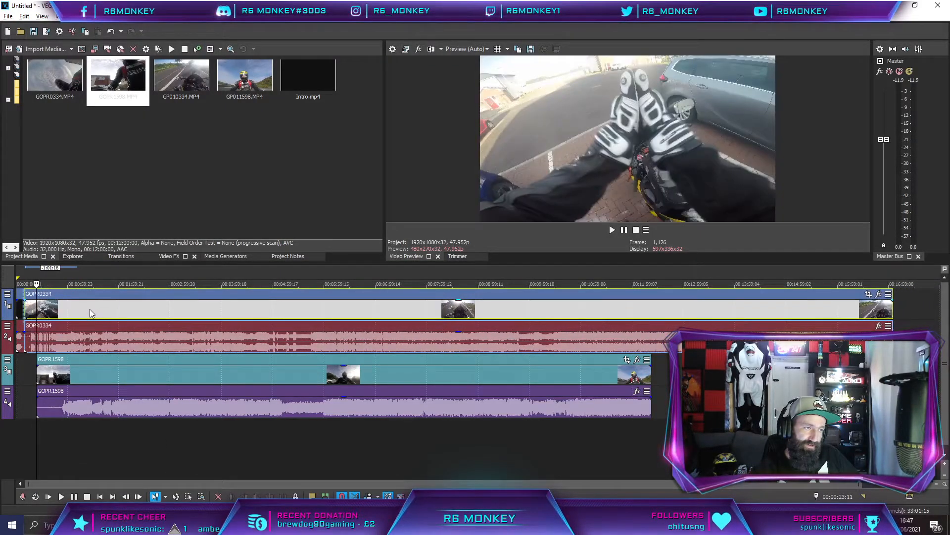
{"action": "left_click_drag", "start_coordinate": [117, 375], "coordinate": [105, 375]}
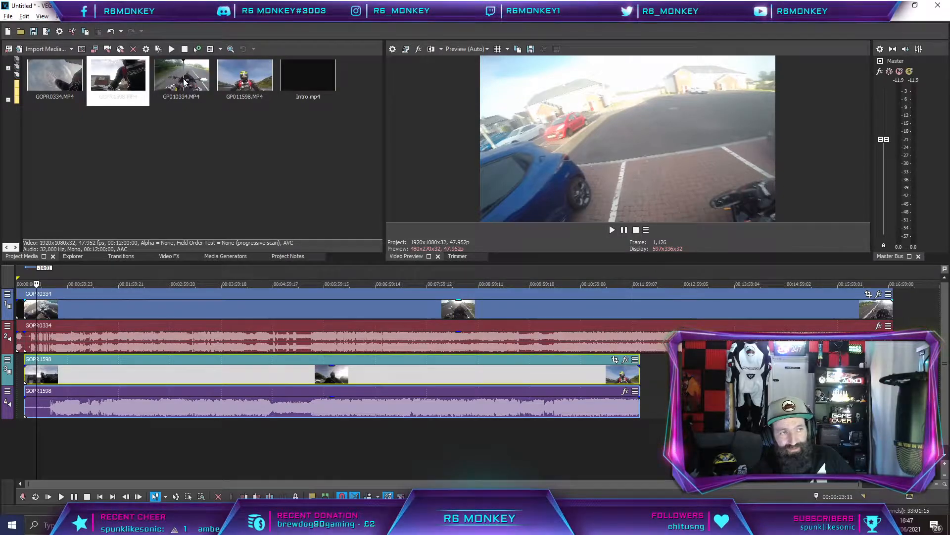
Append GP010334 directly after GOPR0334 and GP011598 directly after GOPR1598 on their respective tracks.
{"action": "left_click_drag", "start_coordinate": [181, 75], "coordinate": [254, 144]}
{"action": "left_click_drag", "start_coordinate": [913, 307], "coordinate": [901, 308]}
{"action": "left_click", "coordinate": [271, 88]}
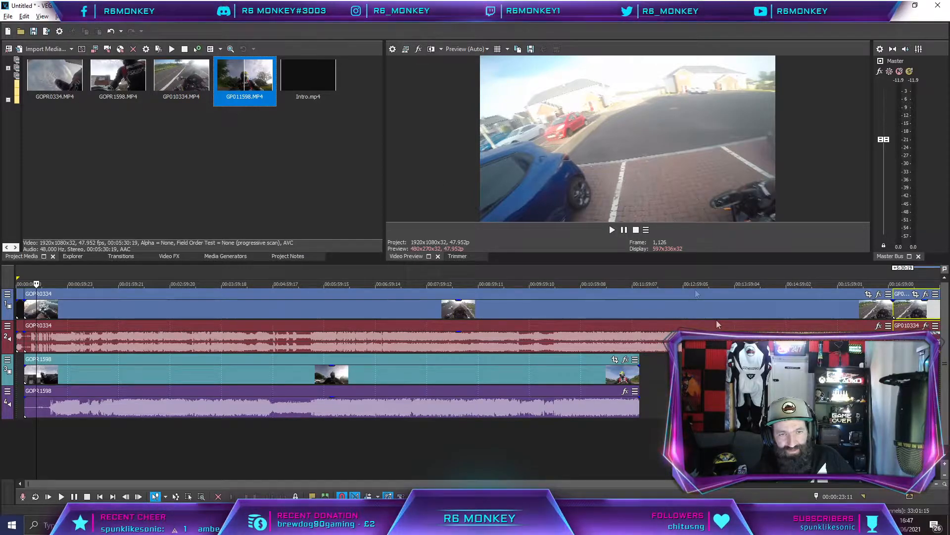
{"action": "left_click", "coordinate": [212, 82]}
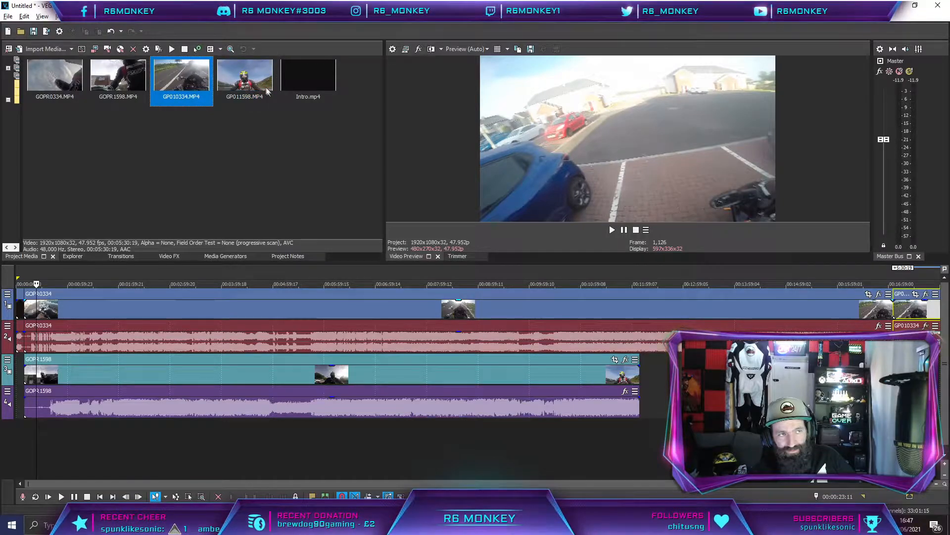
{"action": "left_click_drag", "start_coordinate": [267, 89], "coordinate": [277, 100]}
{"action": "left_click_drag", "start_coordinate": [303, 160], "coordinate": [641, 406]}
{"action": "left_click_drag", "start_coordinate": [664, 485], "coordinate": [841, 482]}
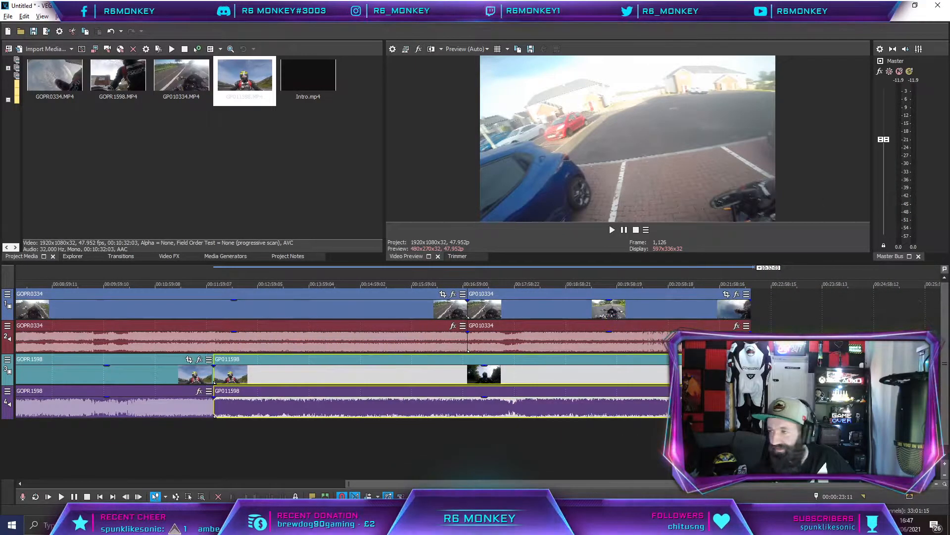
{"action": "left_click_drag", "start_coordinate": [842, 483], "coordinate": [525, 483]}
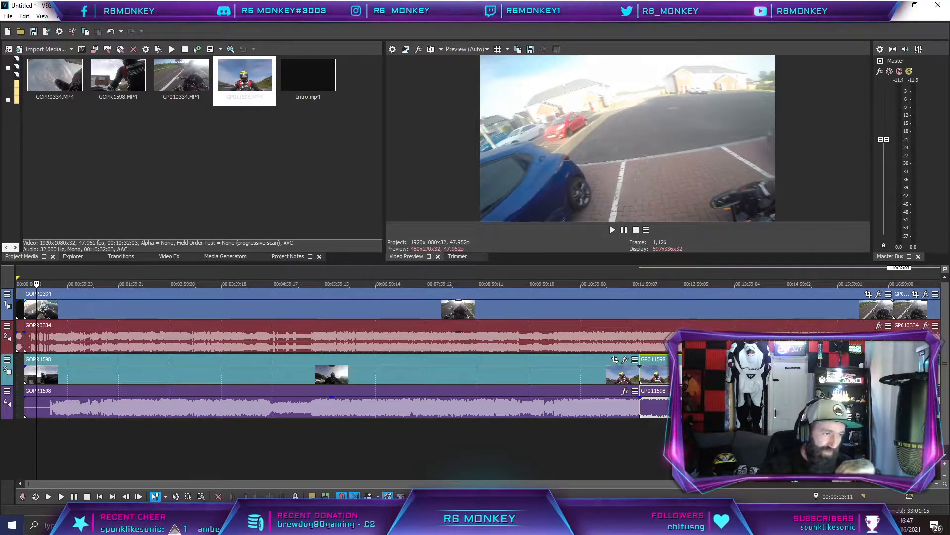
Delete the audio track of the second camera's GOPR1598 and GP011598 clips, including all its events.
{"action": "right_click", "coordinate": [9, 408]}
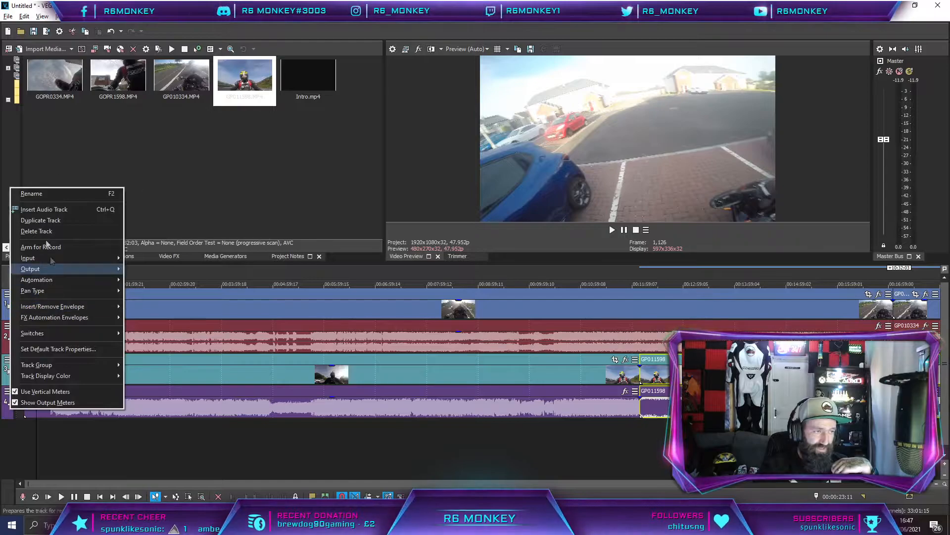
{"action": "left_click", "coordinate": [50, 232]}
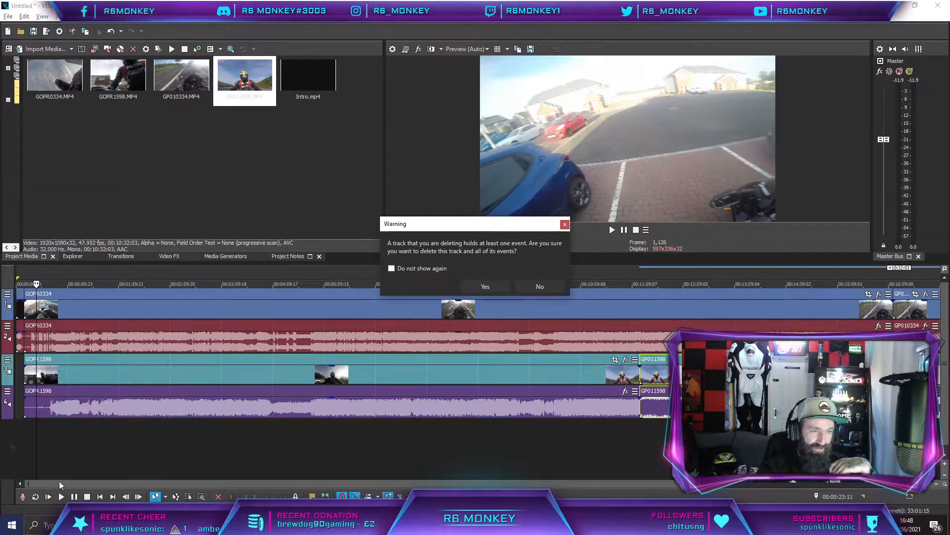
{"action": "left_click", "coordinate": [486, 287]}
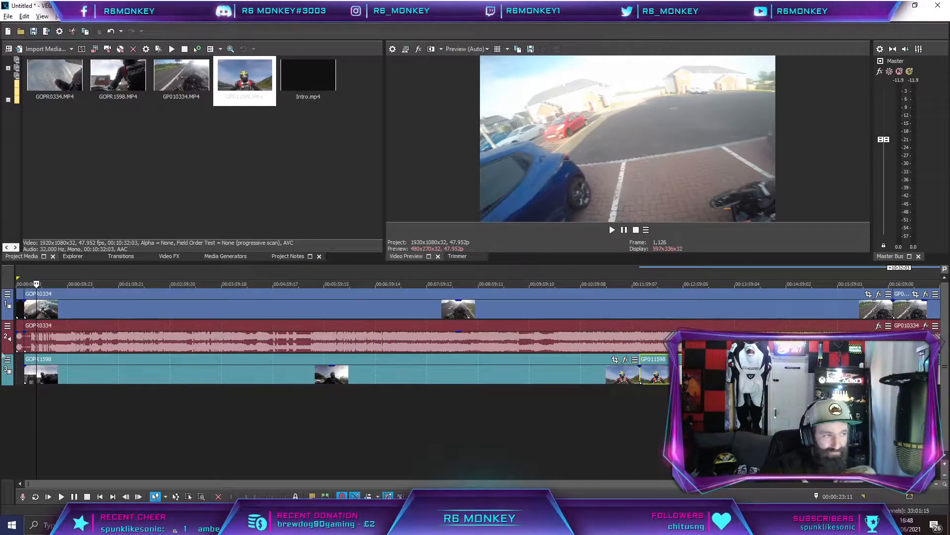
Play back the opening of GOPR0334 and trim its start at 00:00:16:04, where the parked motorcycle is in view.
{"action": "key", "text": "space"}
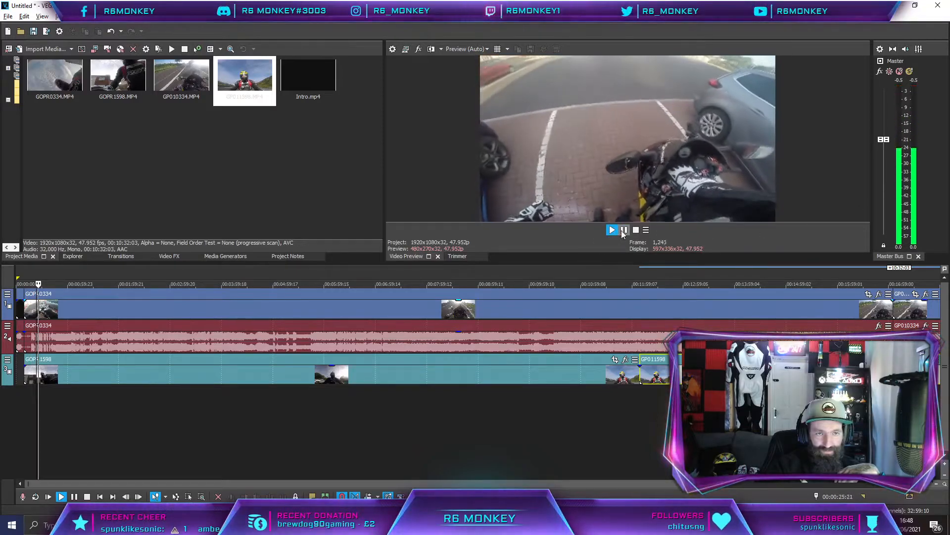
{"action": "left_click", "coordinate": [624, 230]}
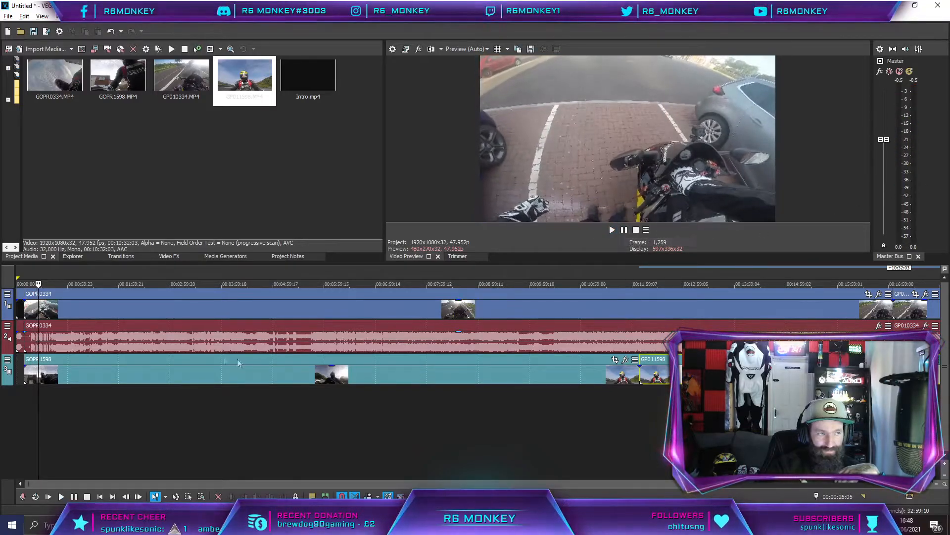
{"action": "left_click", "coordinate": [30, 310]}
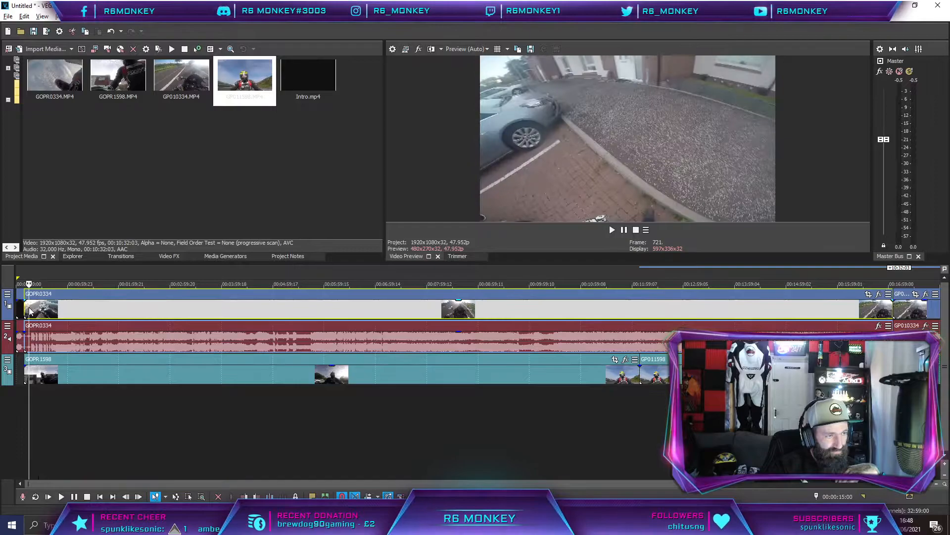
{"action": "left_click", "coordinate": [612, 230]}
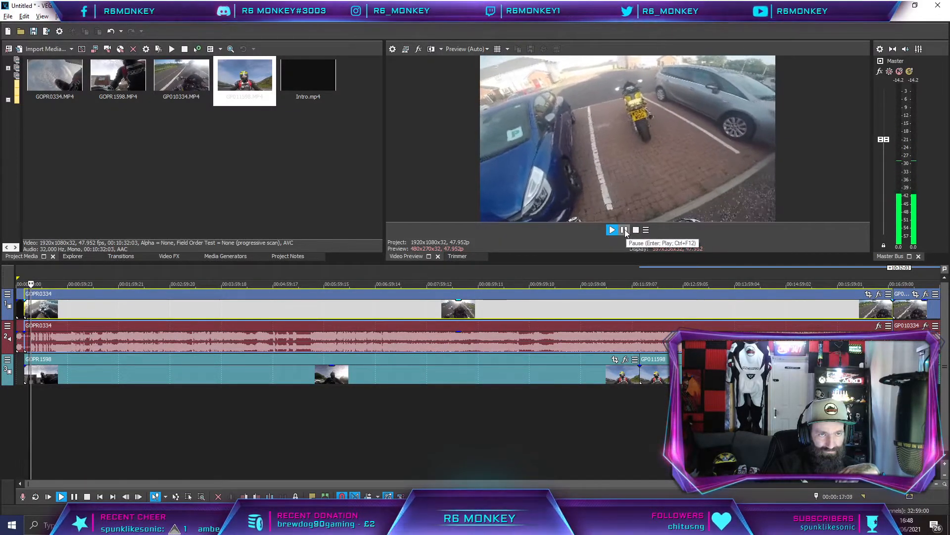
{"action": "left_click", "coordinate": [623, 230]}
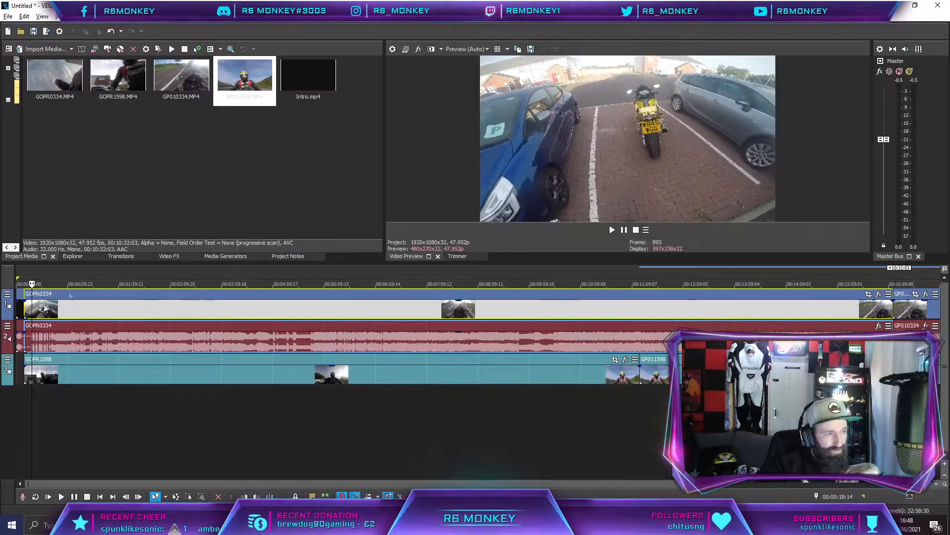
{"action": "left_click", "coordinate": [30, 306]}
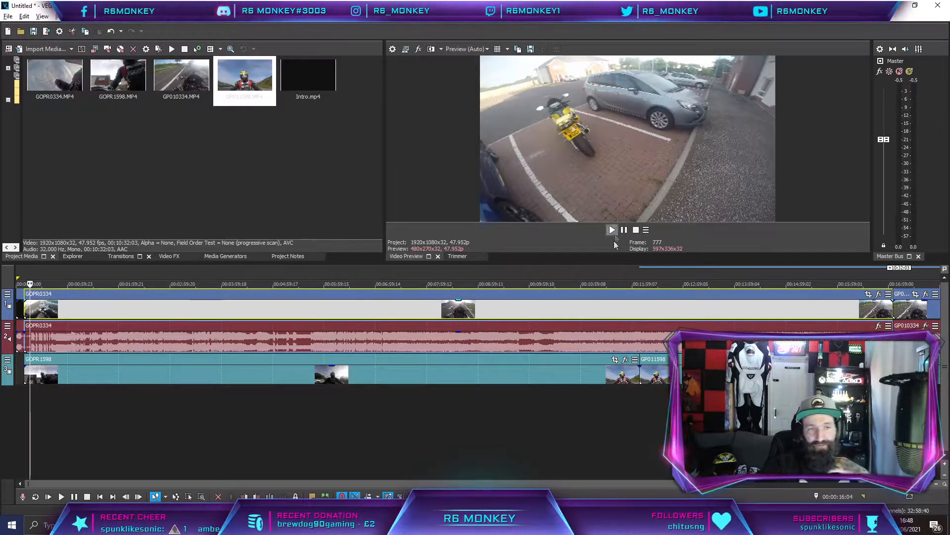
{"action": "right_click", "coordinate": [31, 305]}
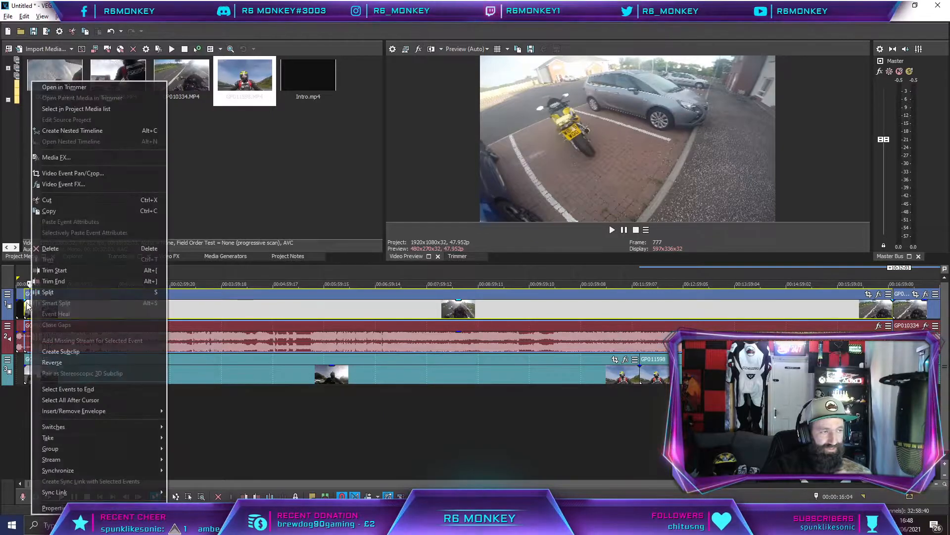
{"action": "left_click", "coordinate": [74, 281]}
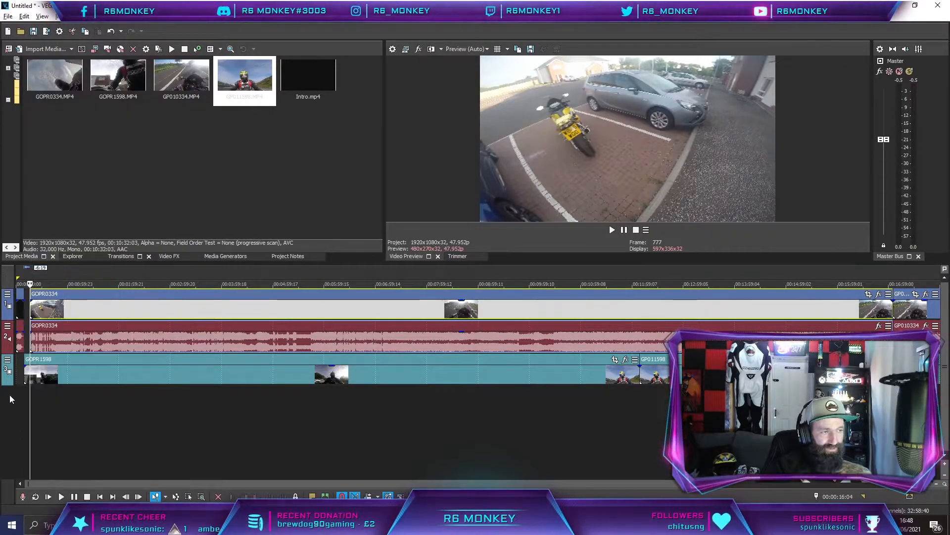
Trim the start of GOPR1598 at 00:00:16:04 and shift the clips on both camera tracks earlier to close the gap after the Intro.
{"action": "left_click", "coordinate": [29, 374]}
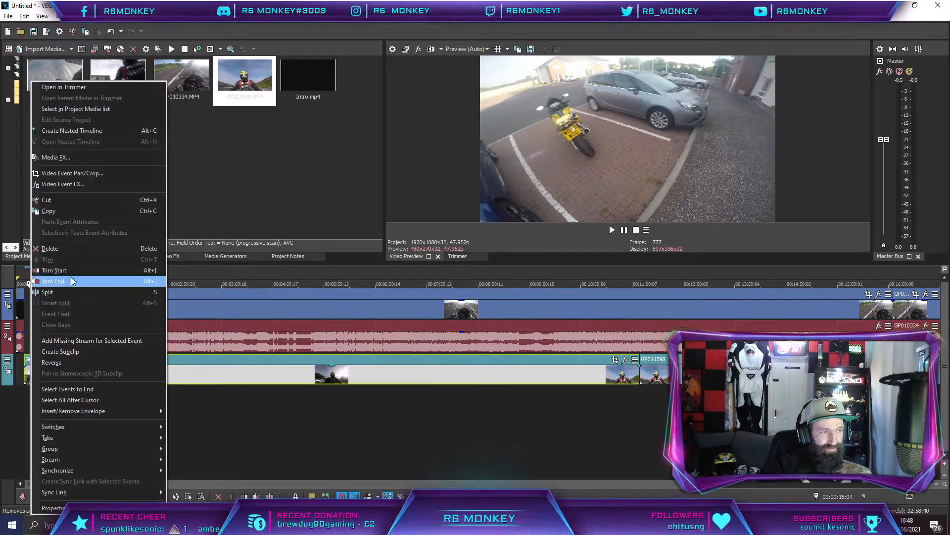
{"action": "left_click", "coordinate": [68, 272]}
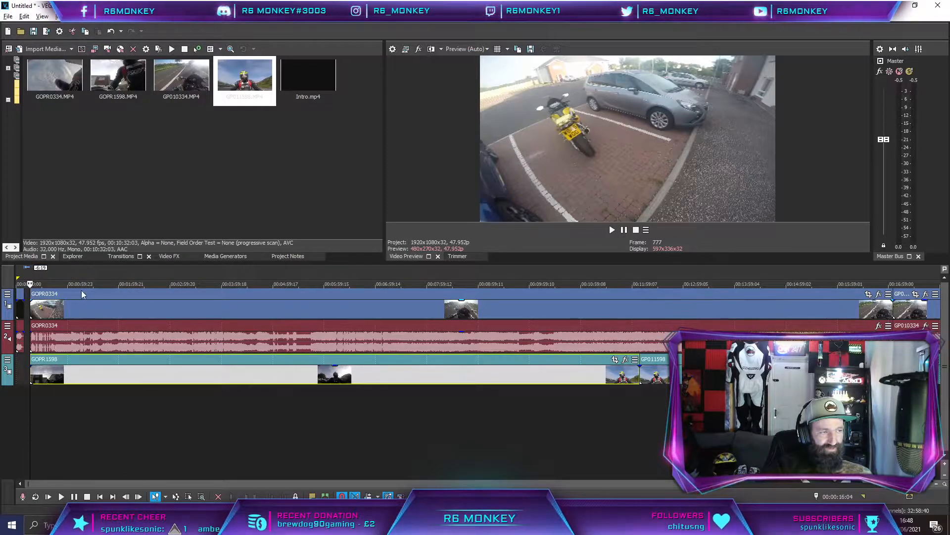
{"action": "left_click", "coordinate": [87, 304]}
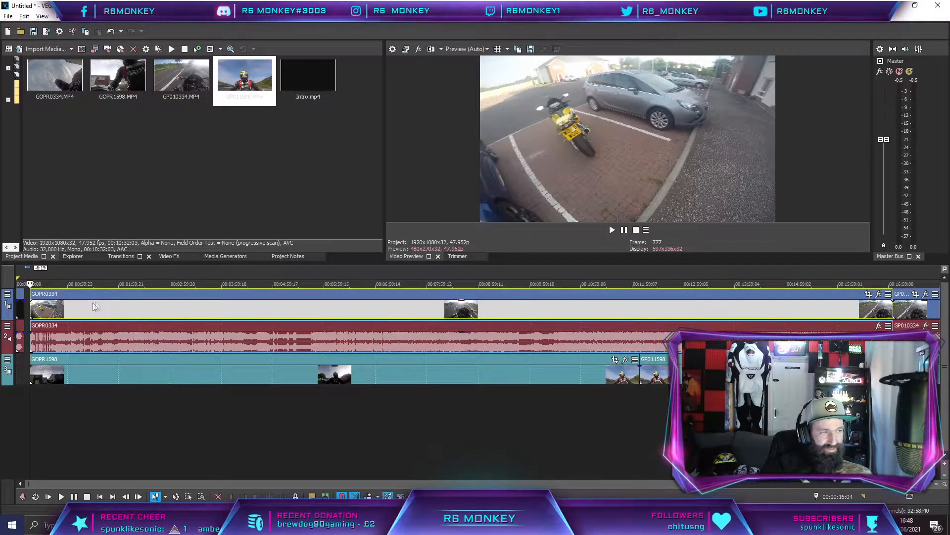
{"action": "left_click_drag", "start_coordinate": [106, 310], "coordinate": [100, 310]}
{"action": "left_click_drag", "start_coordinate": [102, 371], "coordinate": [94, 371]}
{"action": "left_click_drag", "start_coordinate": [918, 303], "coordinate": [918, 311]}
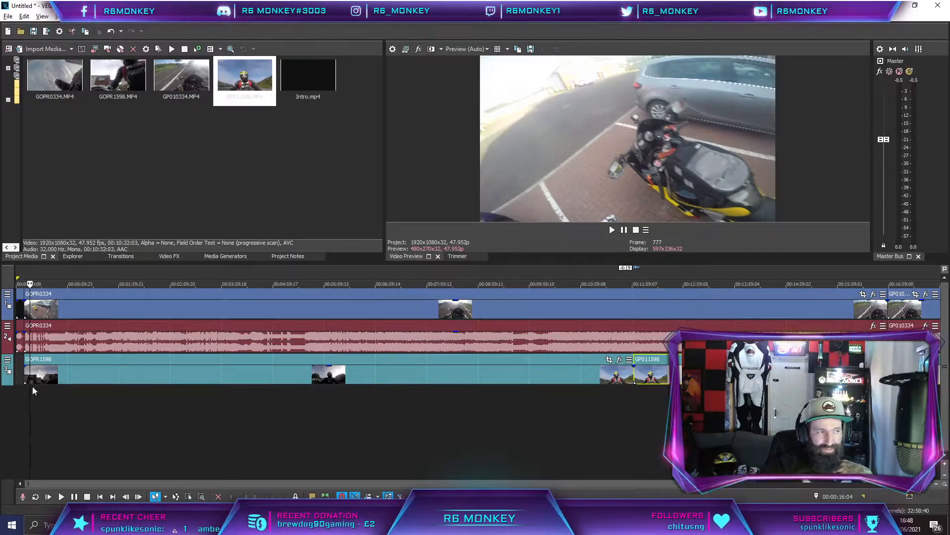
{"action": "left_click", "coordinate": [24, 375]}
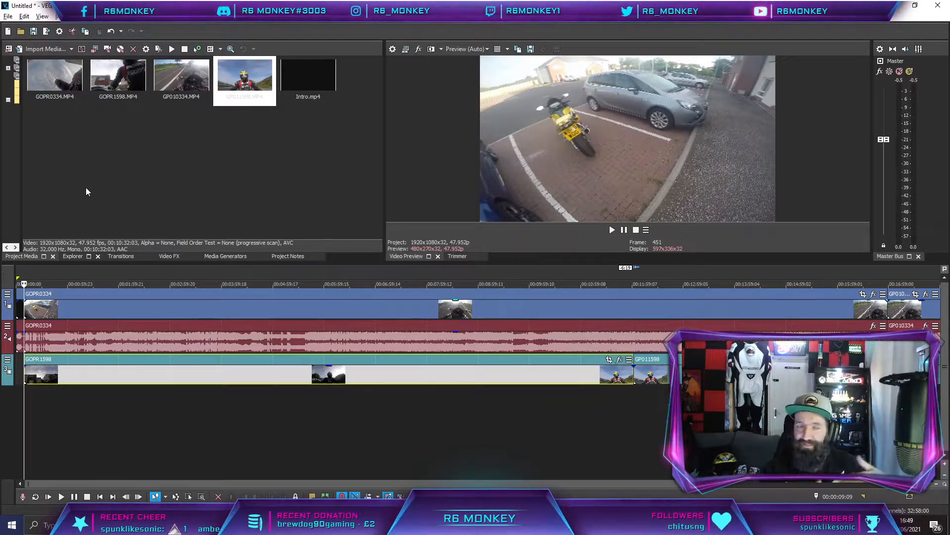
Play back several points in the first two minutes of GOPR0334 to look for a section to cut.
{"action": "left_click", "coordinate": [613, 229]}
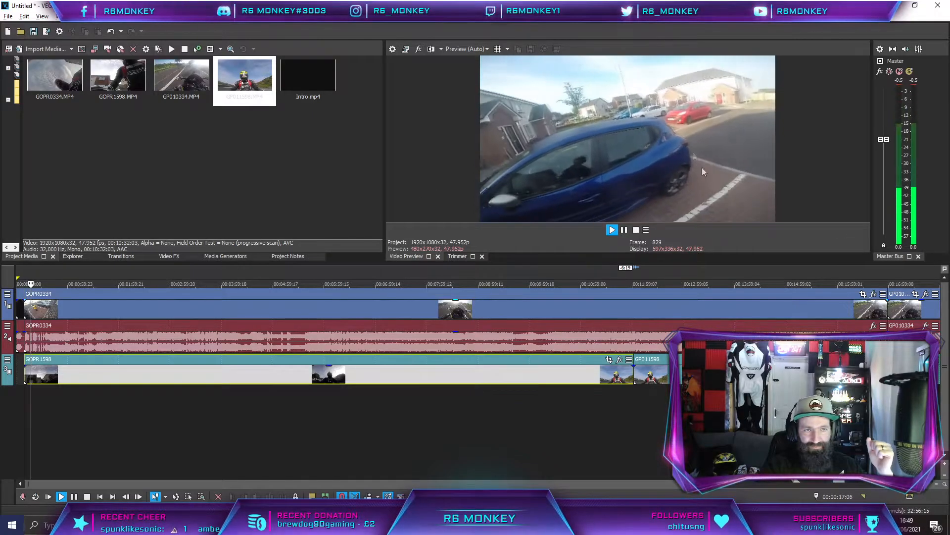
{"action": "left_click", "coordinate": [624, 230]}
{"action": "left_click", "coordinate": [65, 335]}
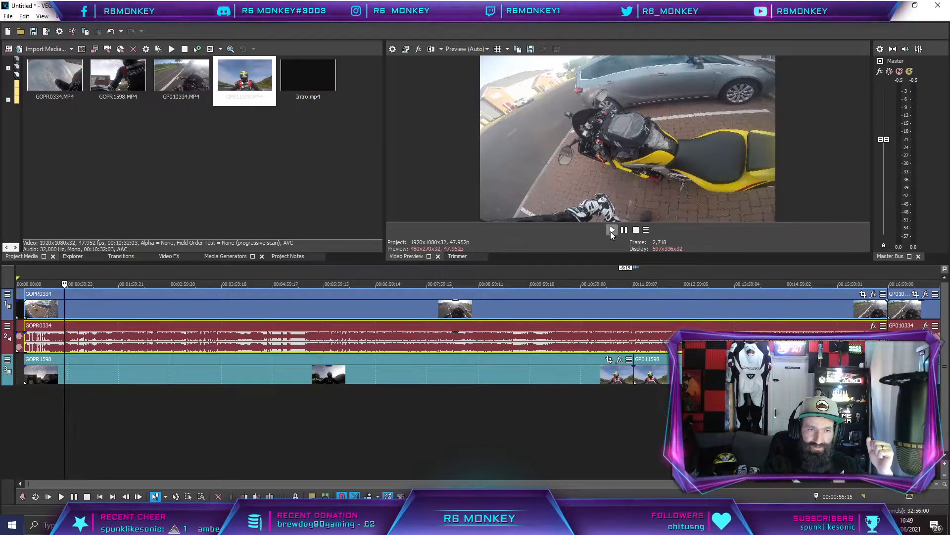
{"action": "left_click", "coordinate": [612, 230]}
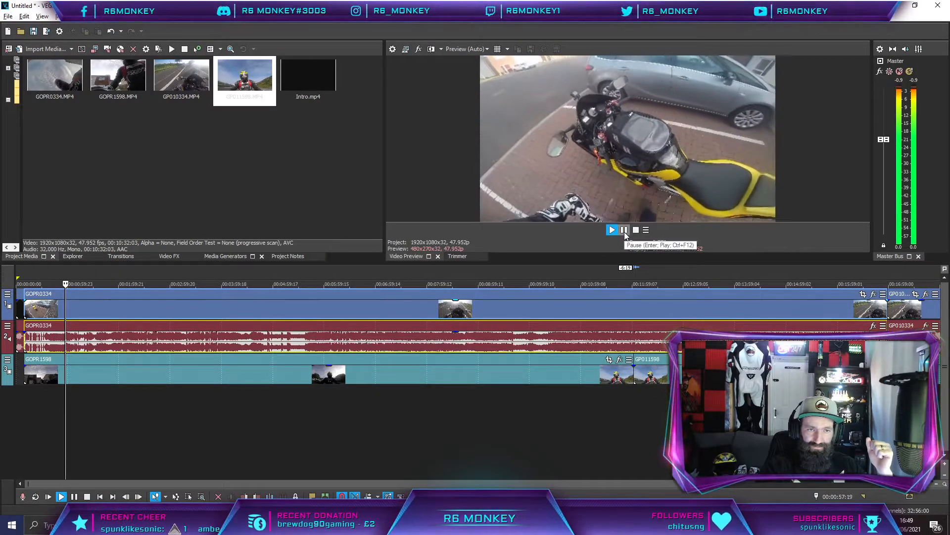
{"action": "left_click", "coordinate": [625, 232]}
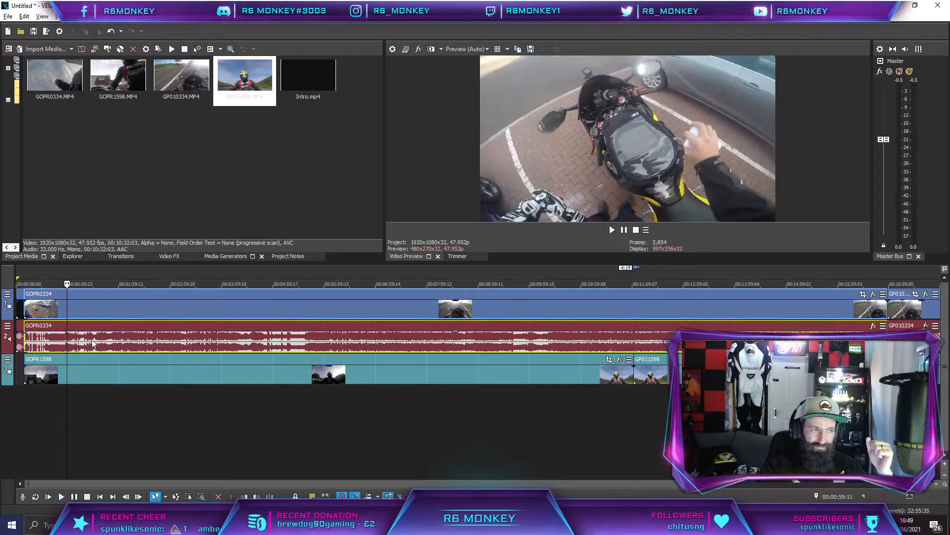
{"action": "left_click", "coordinate": [78, 331]}
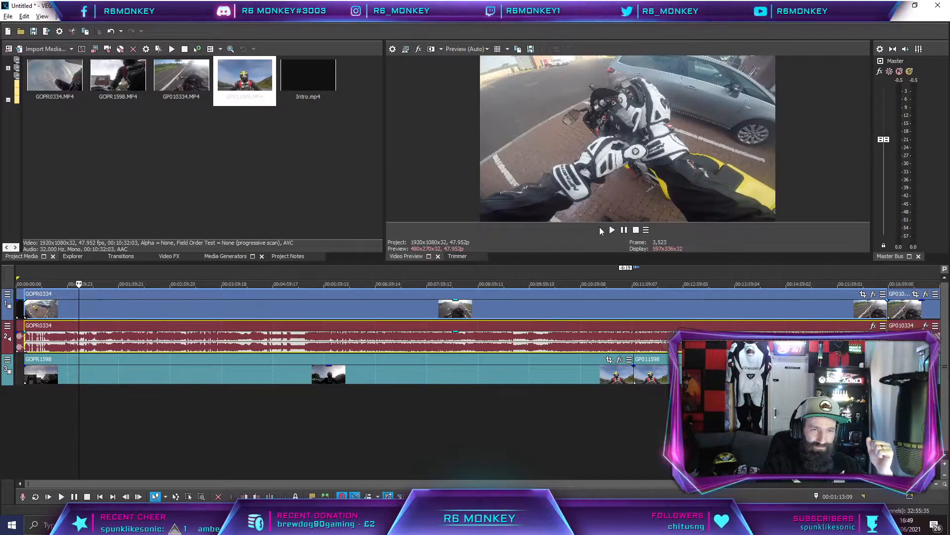
{"action": "left_click", "coordinate": [612, 230]}
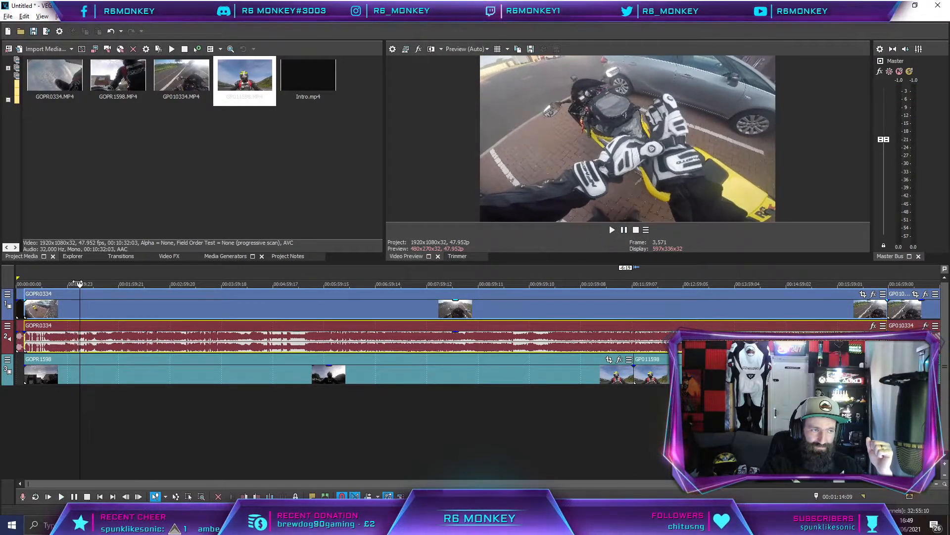
{"action": "left_click", "coordinate": [105, 313]}
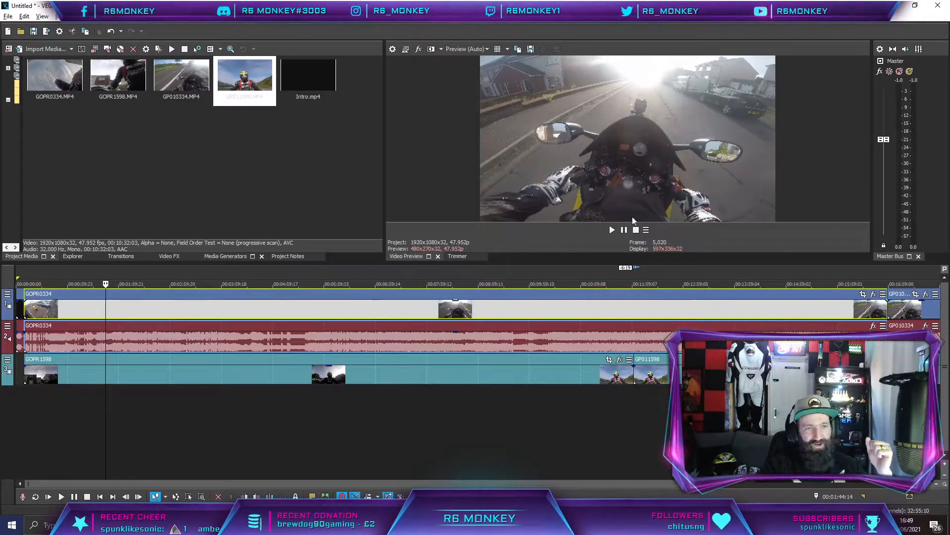
{"action": "left_click", "coordinate": [612, 230]}
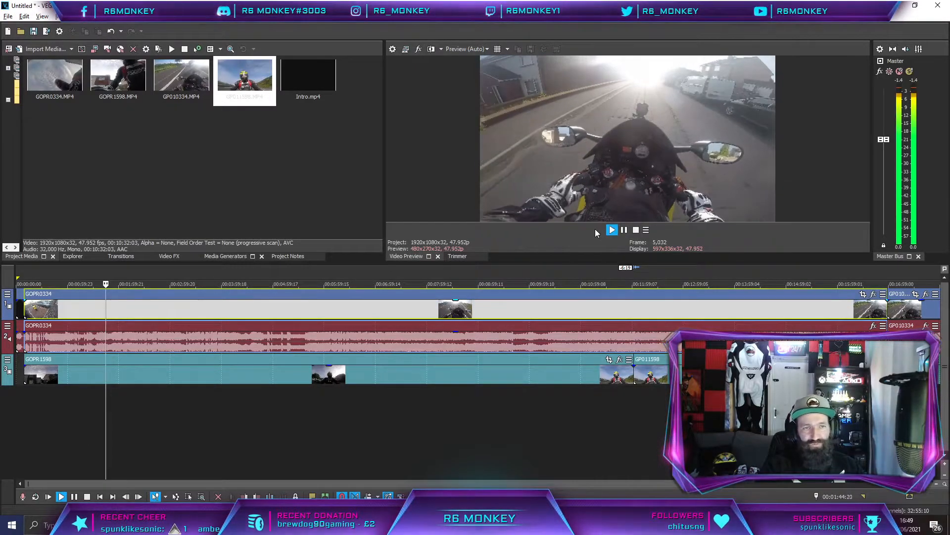
{"action": "left_click", "coordinate": [624, 229]}
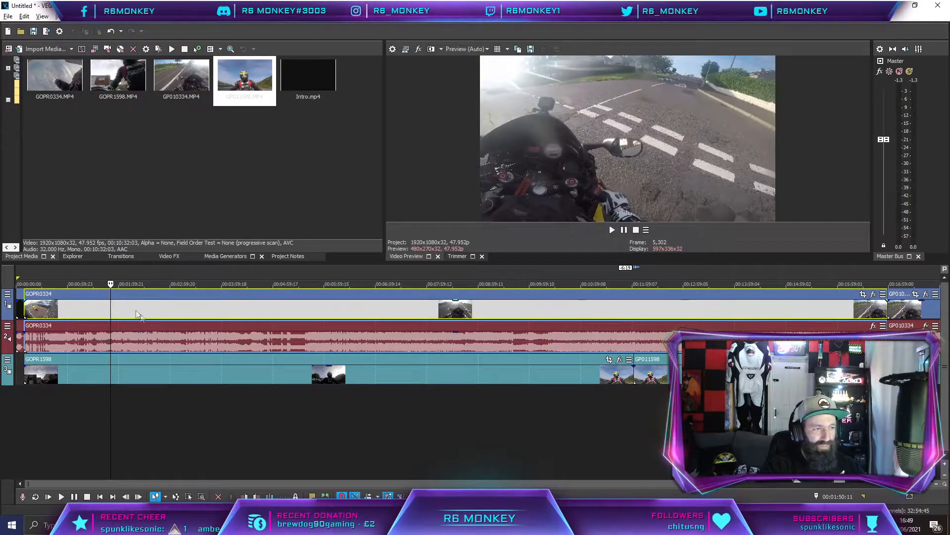
{"action": "right_click", "coordinate": [109, 307]}
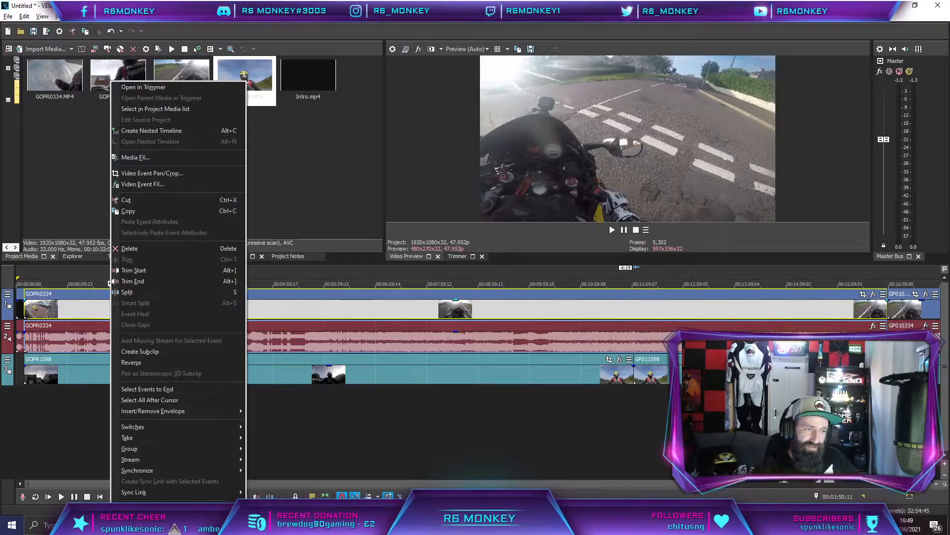
{"action": "left_click", "coordinate": [323, 450]}
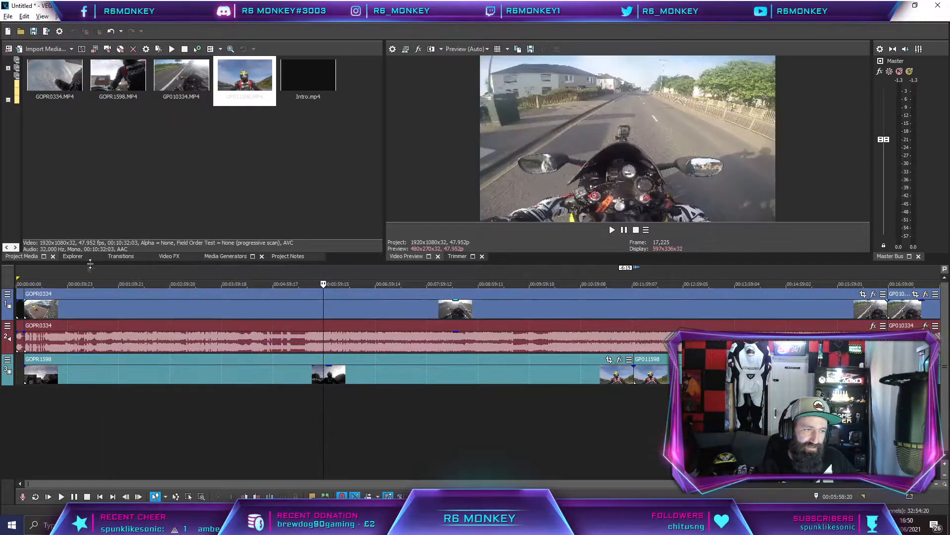
Play back the start of the ride and split both GOPR0334 and GOPR1598 at 00:01:37:11.
{"action": "left_click", "coordinate": [136, 305]}
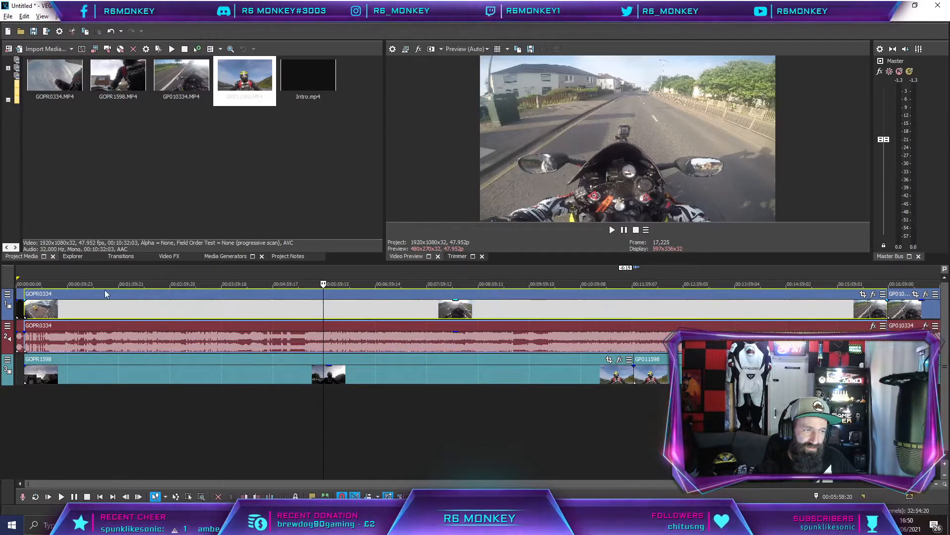
{"action": "left_click", "coordinate": [611, 231]}
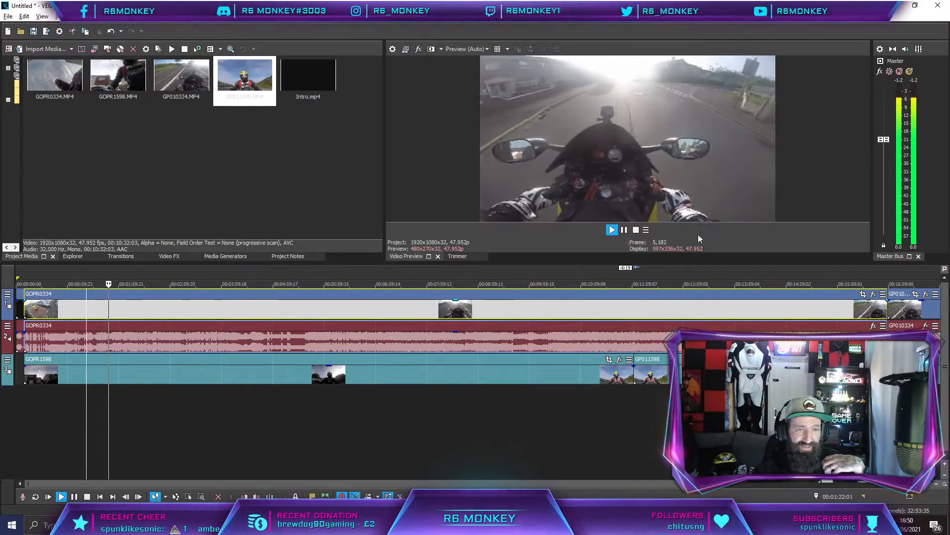
{"action": "left_click", "coordinate": [612, 229]}
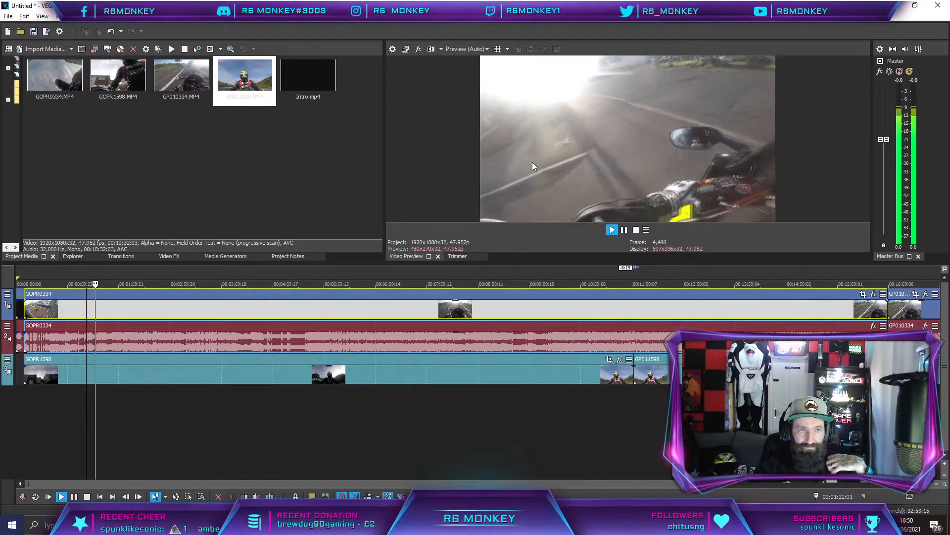
{"action": "left_click", "coordinate": [625, 230]}
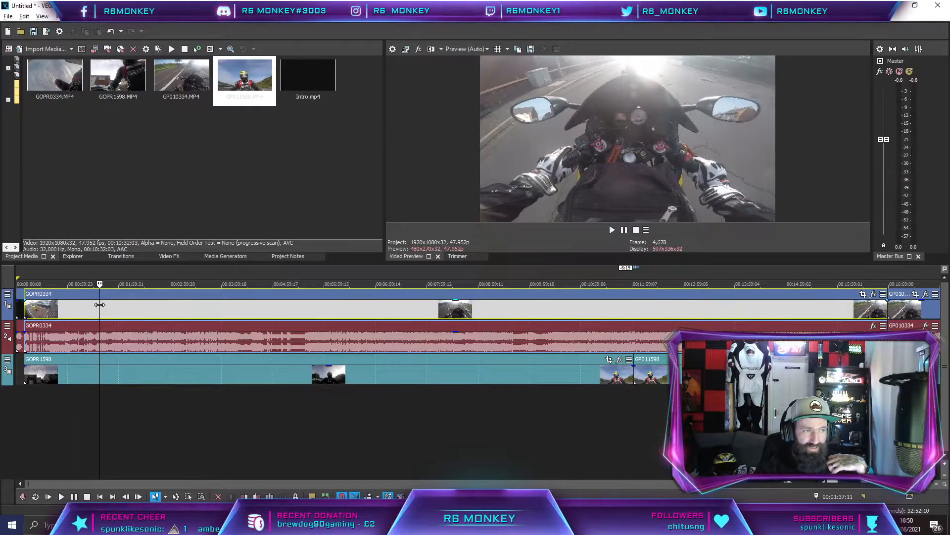
{"action": "right_click", "coordinate": [100, 309]}
{"action": "left_click", "coordinate": [129, 292]}
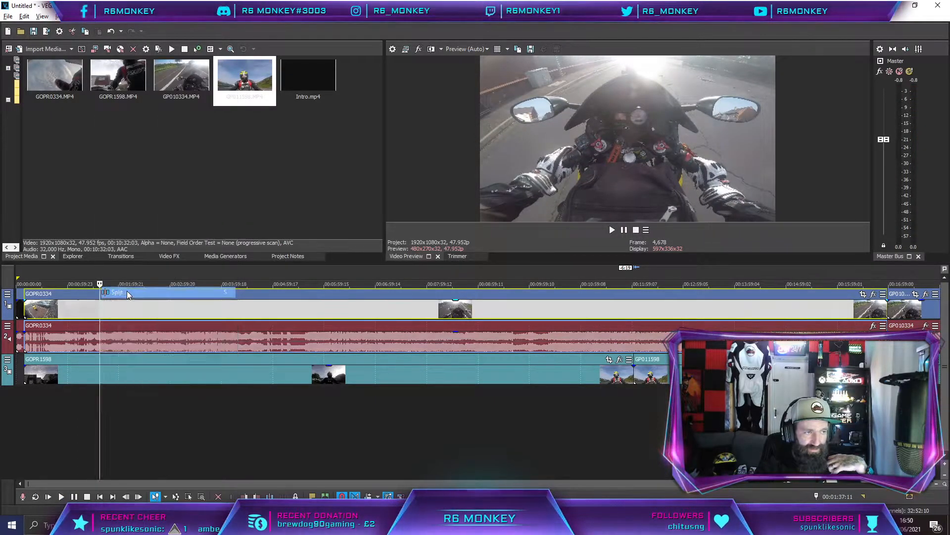
{"action": "right_click", "coordinate": [96, 368]}
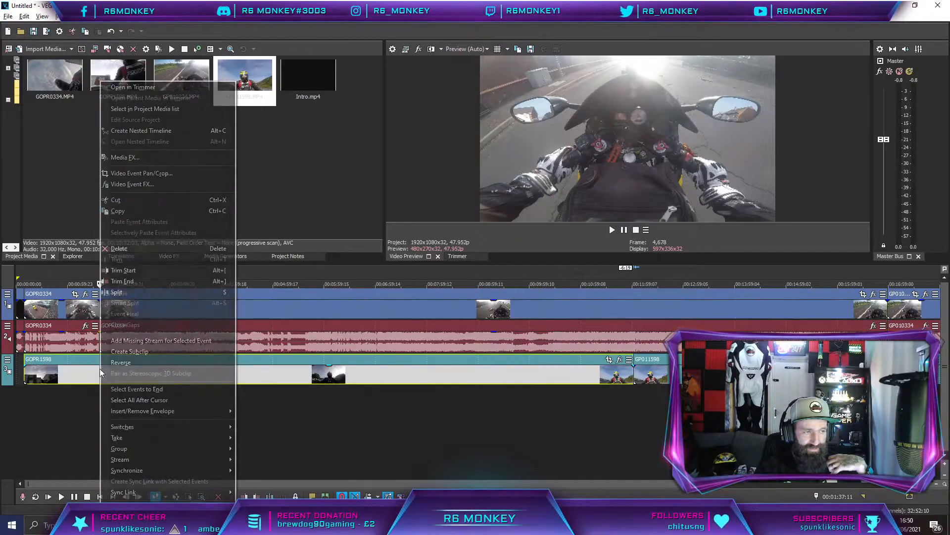
{"action": "left_click", "coordinate": [129, 292]}
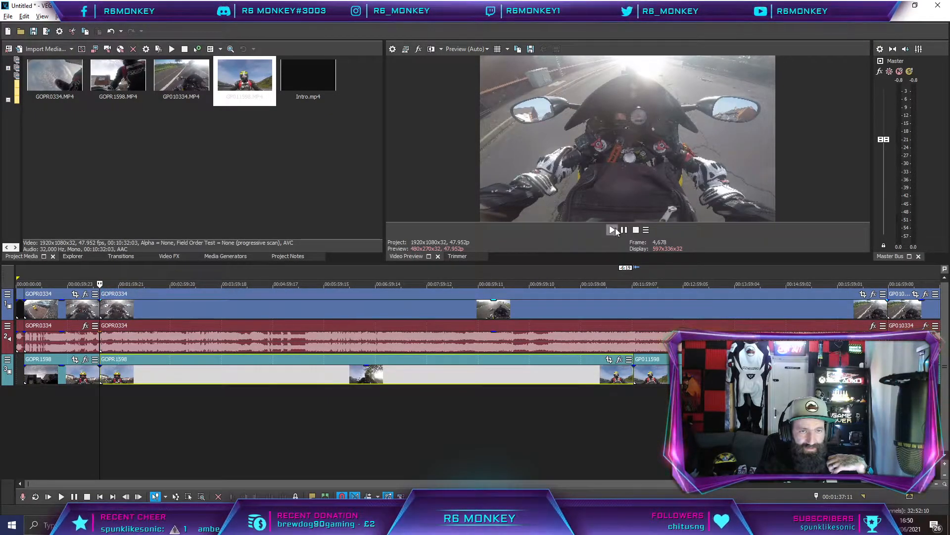
Play on from the first split and split GOPR0334 and GOPR1598 again at 00:02:00:04.
{"action": "left_click", "coordinate": [613, 229]}
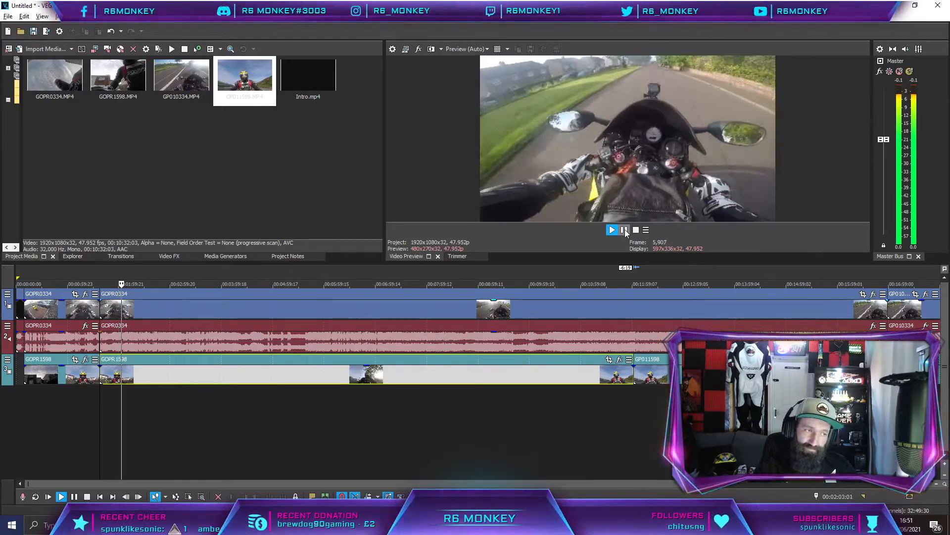
{"action": "left_click", "coordinate": [625, 230]}
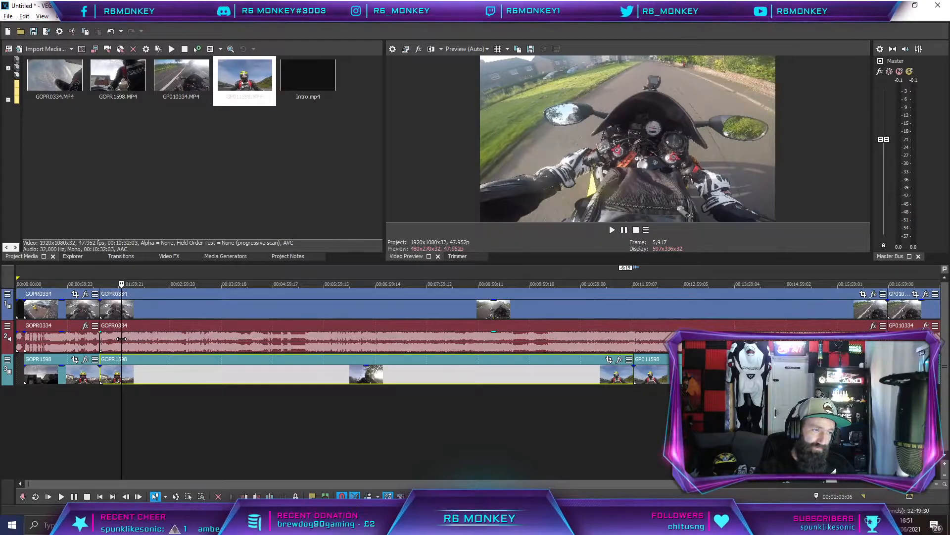
{"action": "left_click", "coordinate": [119, 339]}
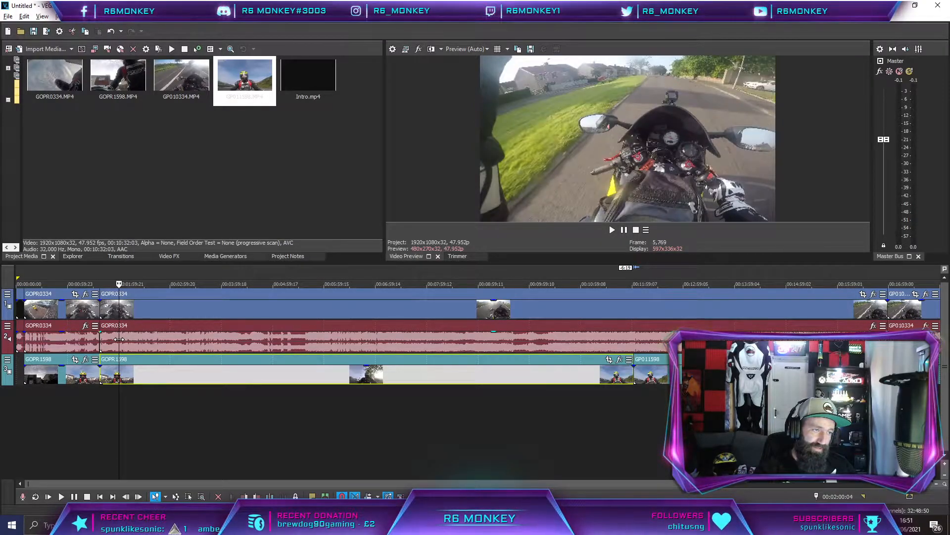
{"action": "right_click", "coordinate": [122, 310]}
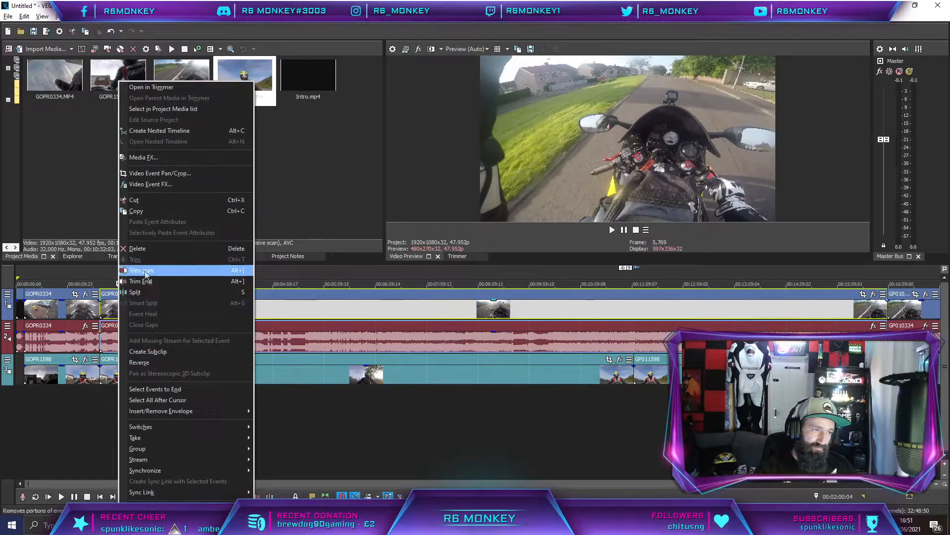
{"action": "left_click", "coordinate": [150, 294]}
{"action": "right_click", "coordinate": [120, 371]}
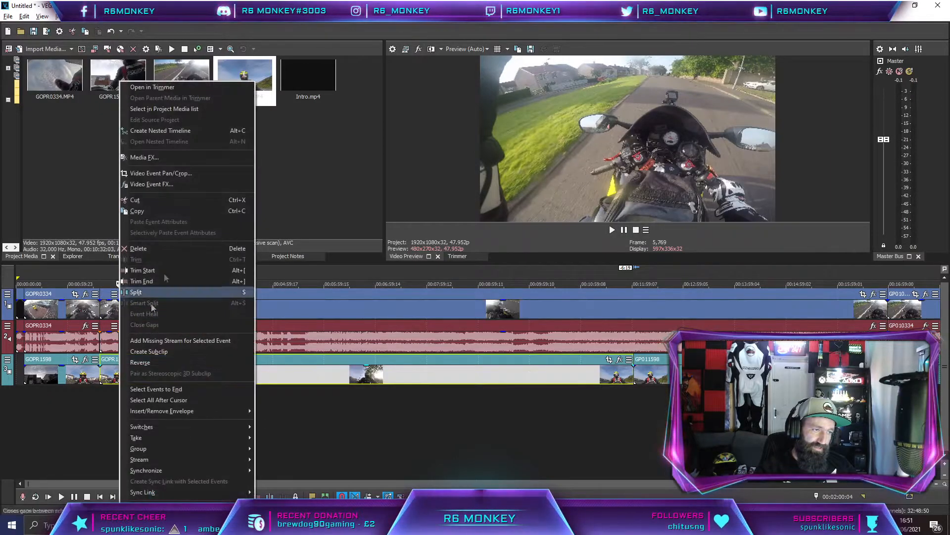
{"action": "left_click", "coordinate": [161, 292]}
Delete the section between the two splits from both GOPR0334 and GOPR1598.
{"action": "right_click", "coordinate": [114, 306]}
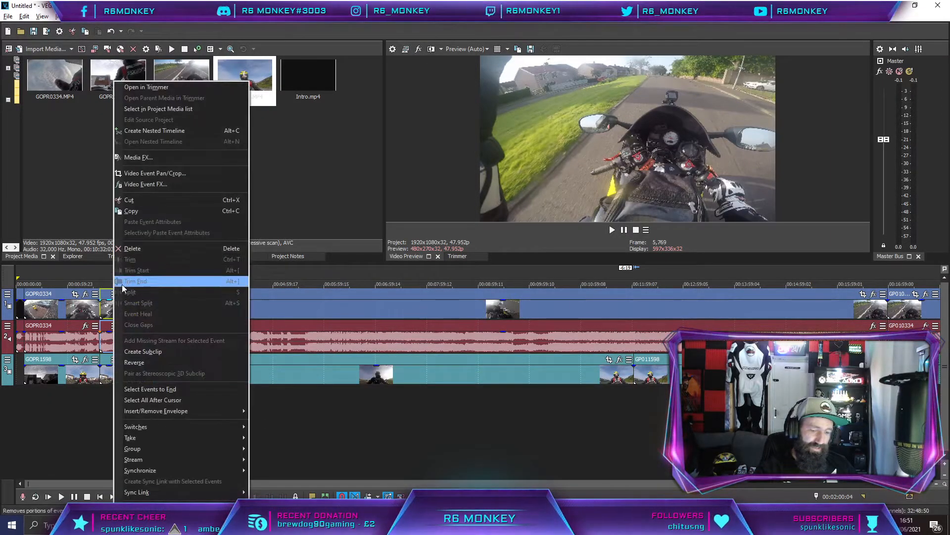
{"action": "left_click", "coordinate": [144, 249]}
{"action": "right_click", "coordinate": [107, 373]}
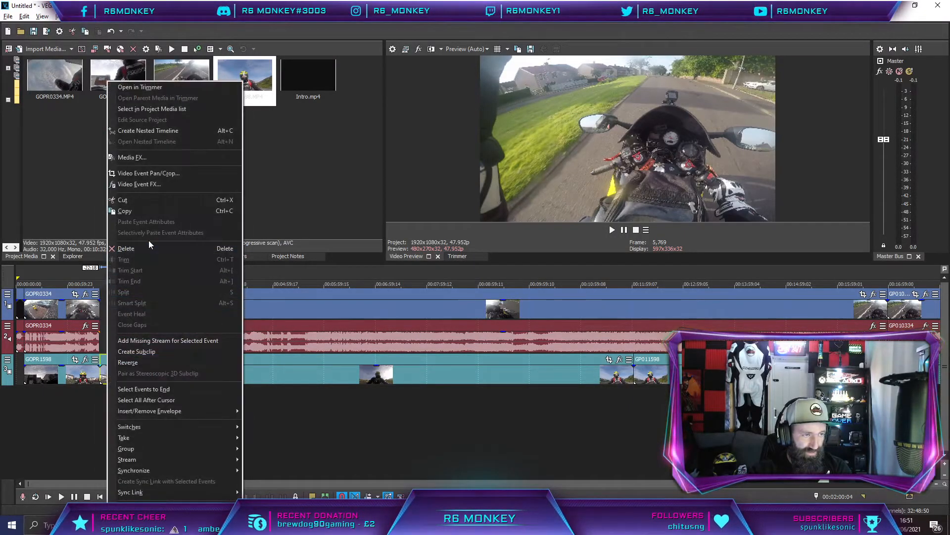
{"action": "left_click", "coordinate": [149, 248]}
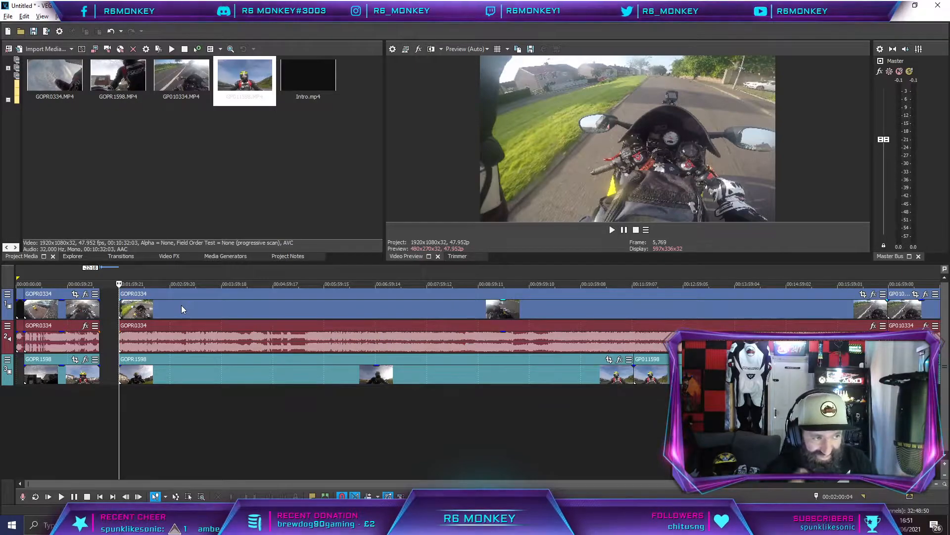
Move the remaining GOPR0334, GOPR1598, GP011598 and GP010334 clips earlier so each directly follows the preceding clip on its track.
{"action": "left_click_drag", "start_coordinate": [181, 305], "coordinate": [159, 304]}
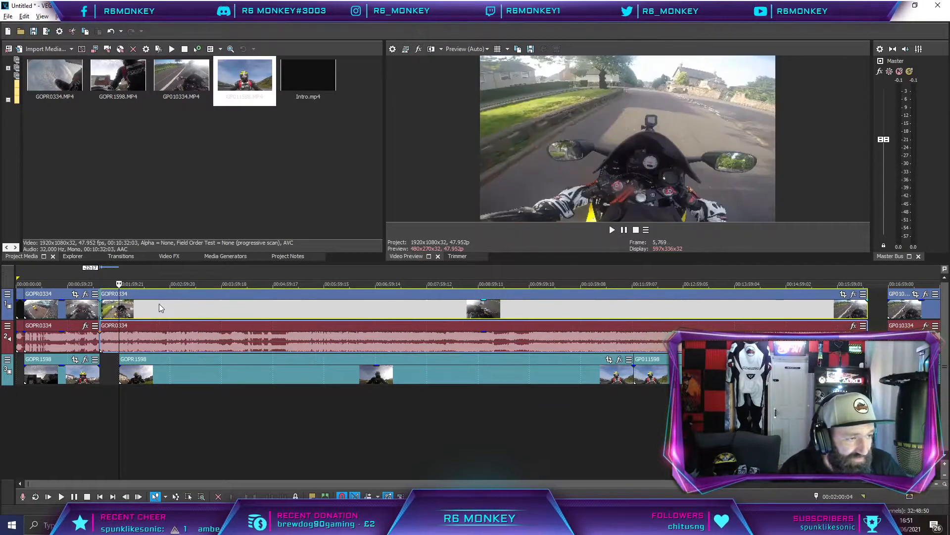
{"action": "left_click_drag", "start_coordinate": [200, 373], "coordinate": [181, 370]}
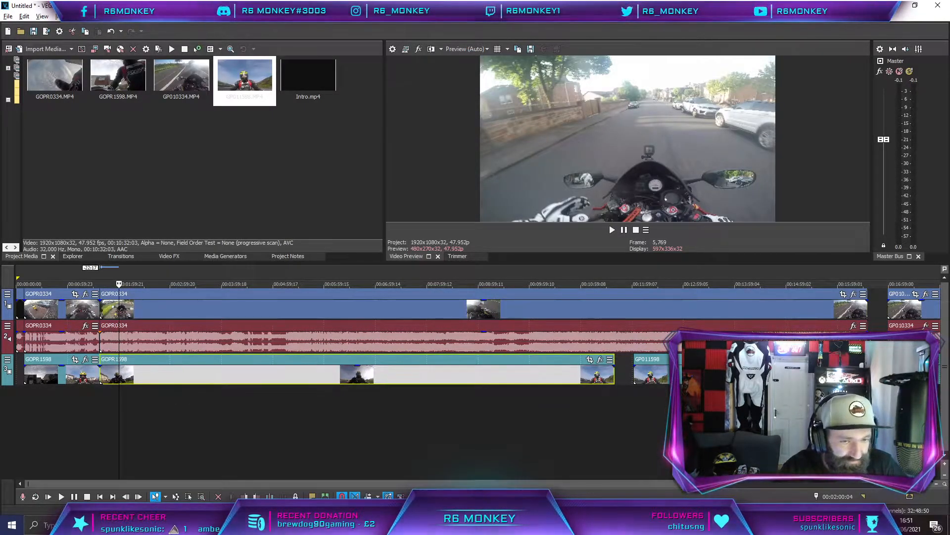
{"action": "left_click_drag", "start_coordinate": [634, 382], "coordinate": [615, 382]}
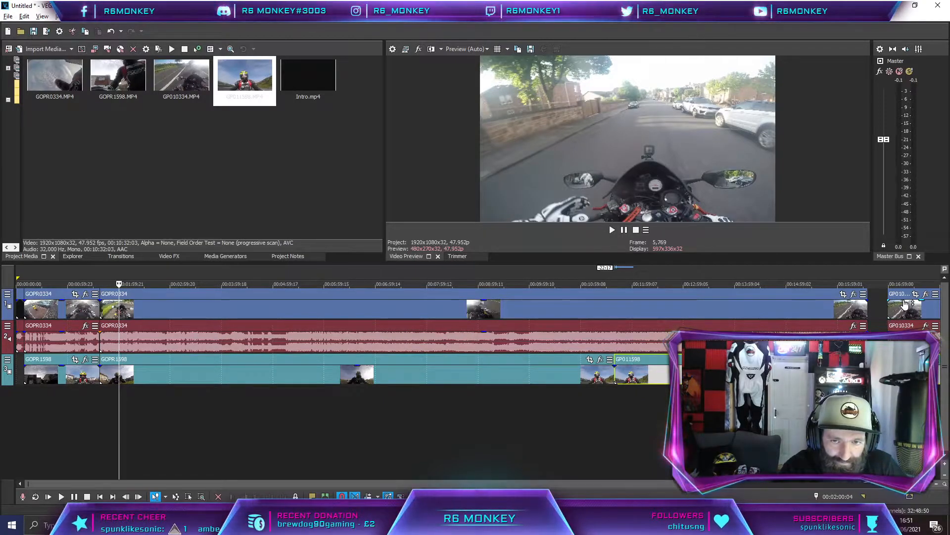
{"action": "left_click_drag", "start_coordinate": [880, 308], "coordinate": [889, 308]}
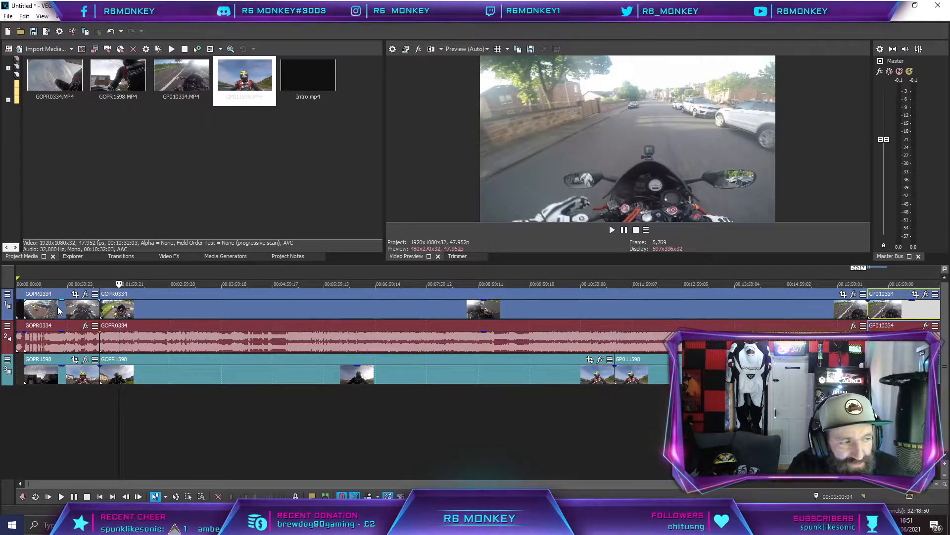
Remove the first GOPR0334 video clip after the intro from its group so it is separate from its audio.
{"action": "right_click", "coordinate": [58, 310]}
{"action": "mouse_move", "coordinate": [176, 459]}
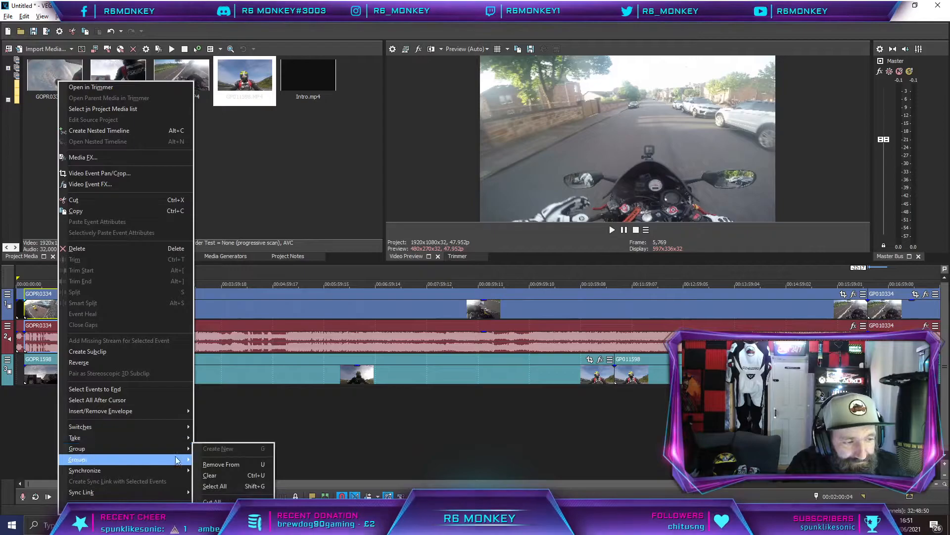
{"action": "left_click", "coordinate": [244, 468]}
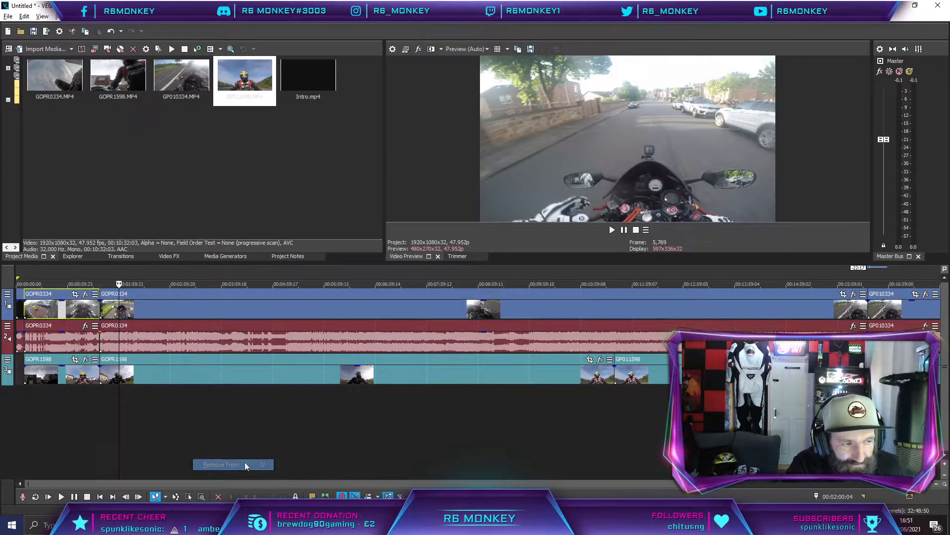
Split the first GOPR0334 video clip and the first GOPR1598 clip at 00:00:20:19.
{"action": "left_click", "coordinate": [60, 306]}
{"action": "left_click", "coordinate": [37, 305]}
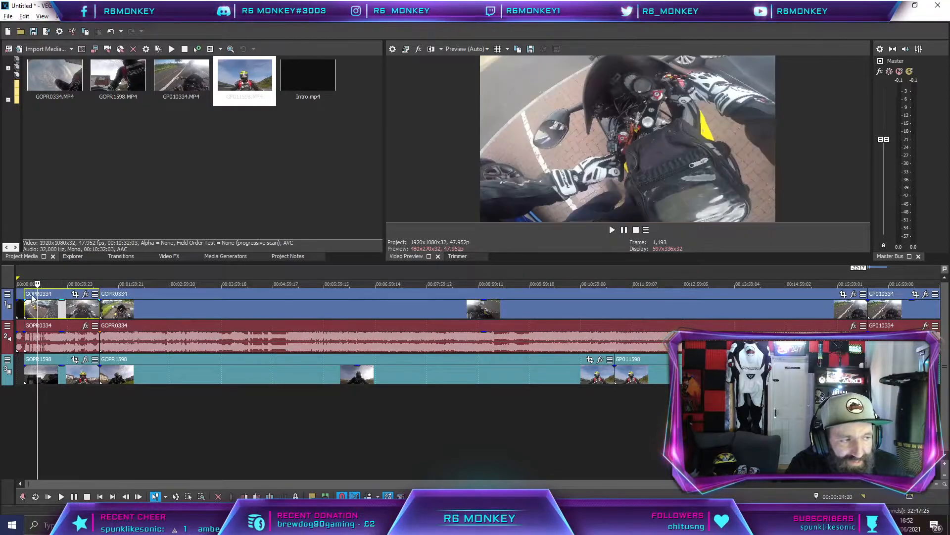
{"action": "left_click", "coordinate": [34, 308]}
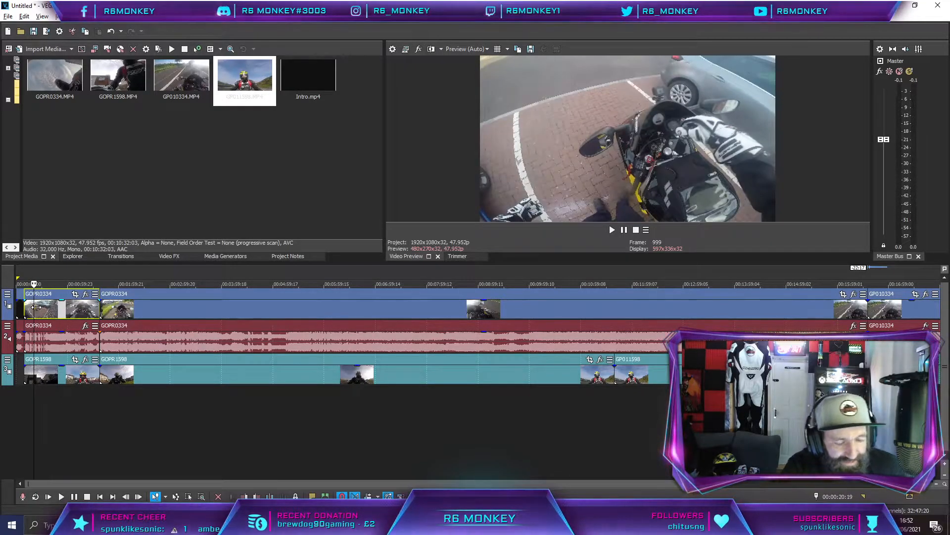
{"action": "left_click", "coordinate": [32, 372]}
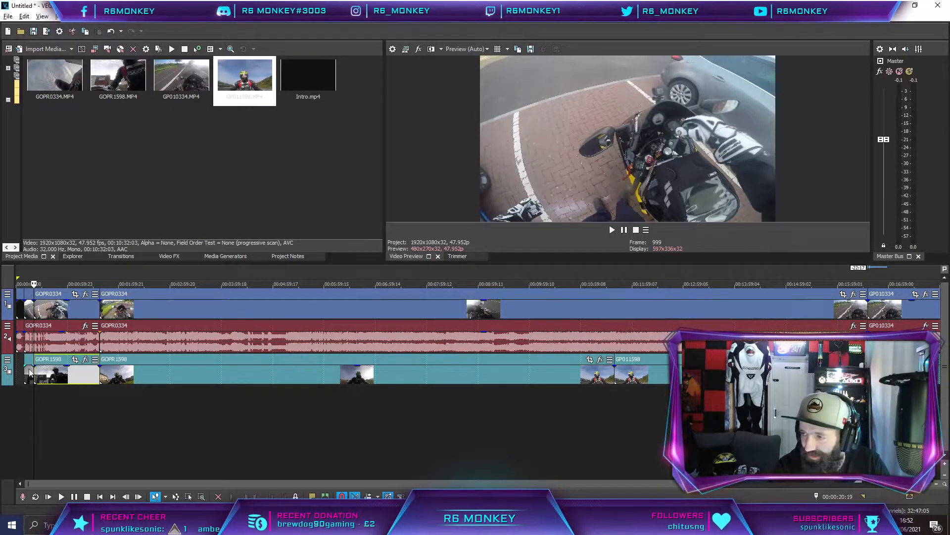
Split the opening GOPR0334 video and GOPR1598 clips again at 00:00:32:22, 00:00:47:09 and 00:01:03:13.
{"action": "left_click", "coordinate": [45, 308]}
{"action": "key", "text": "s"}
{"action": "left_click", "coordinate": [46, 375]}
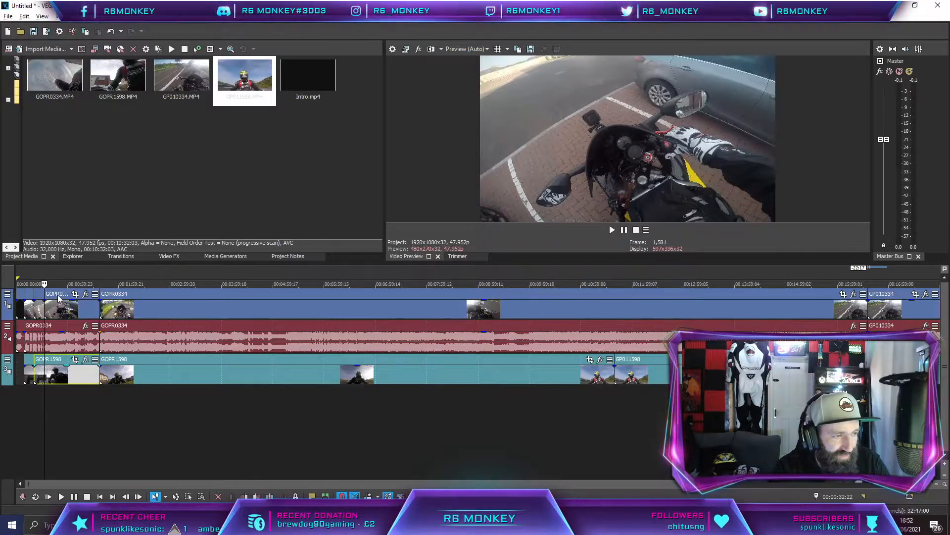
{"action": "key", "text": "s"}
{"action": "left_click", "coordinate": [57, 311]}
{"action": "key", "text": "s"}
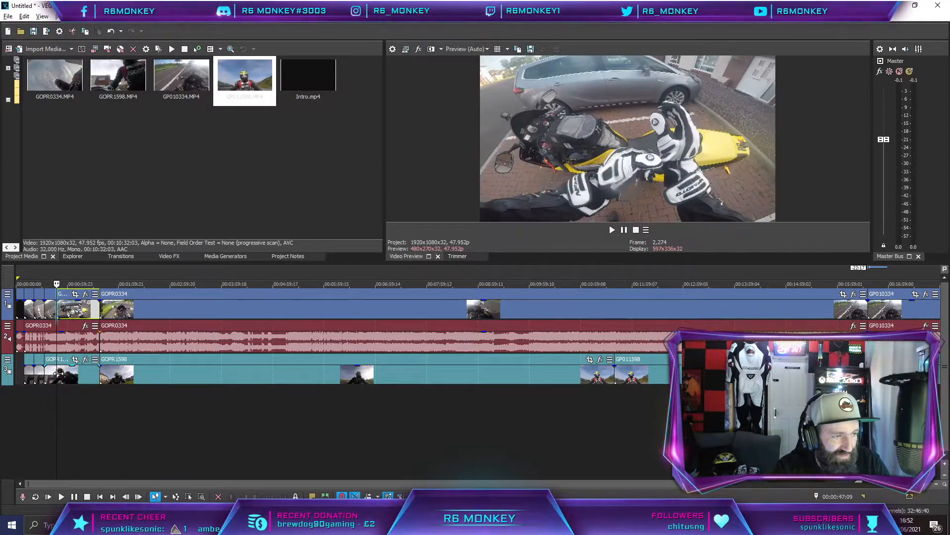
{"action": "left_click", "coordinate": [71, 310]}
{"action": "key", "text": "s"}
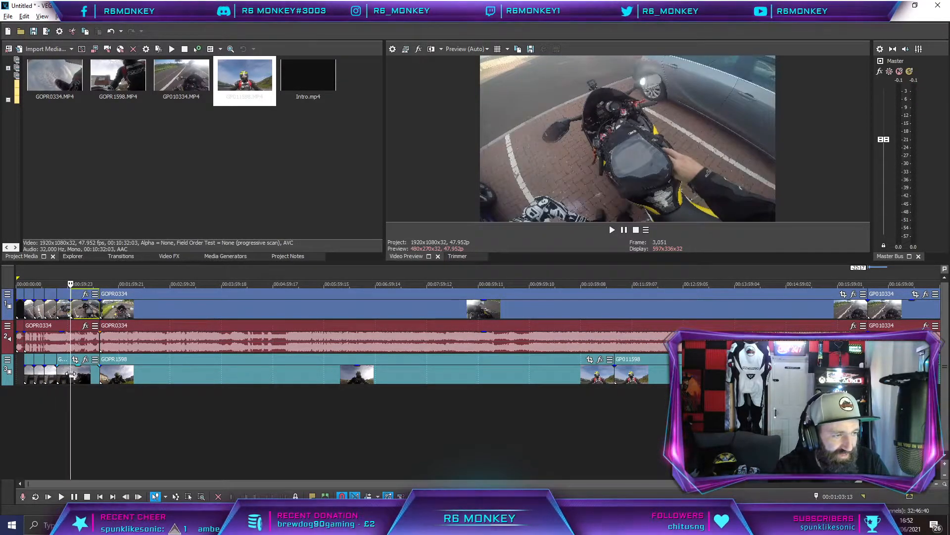
Delete alternate sections between the splits, starting with GOPR0334 and taking turns with GOPR1598, so the view switches between cameras.
{"action": "left_click", "coordinate": [30, 317]}
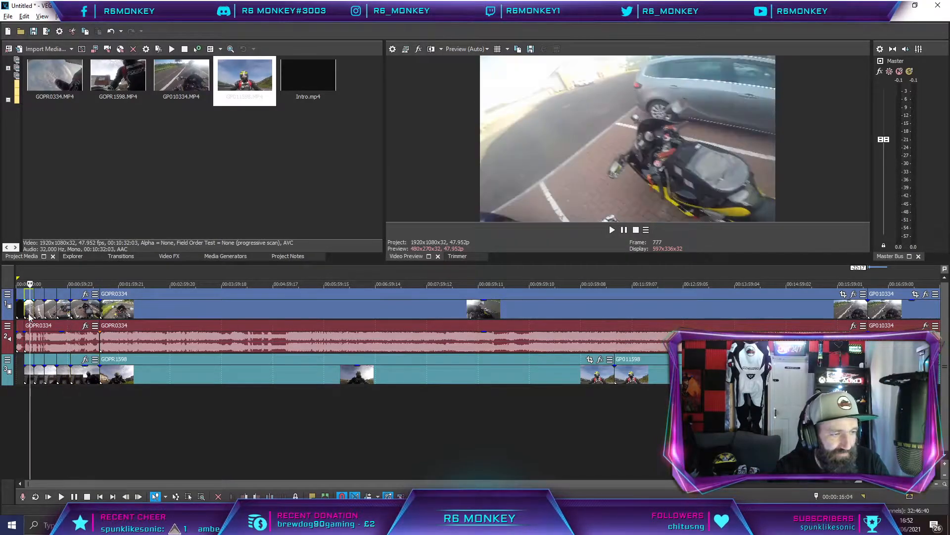
{"action": "key", "text": "Delete"}
{"action": "left_click", "coordinate": [39, 374]}
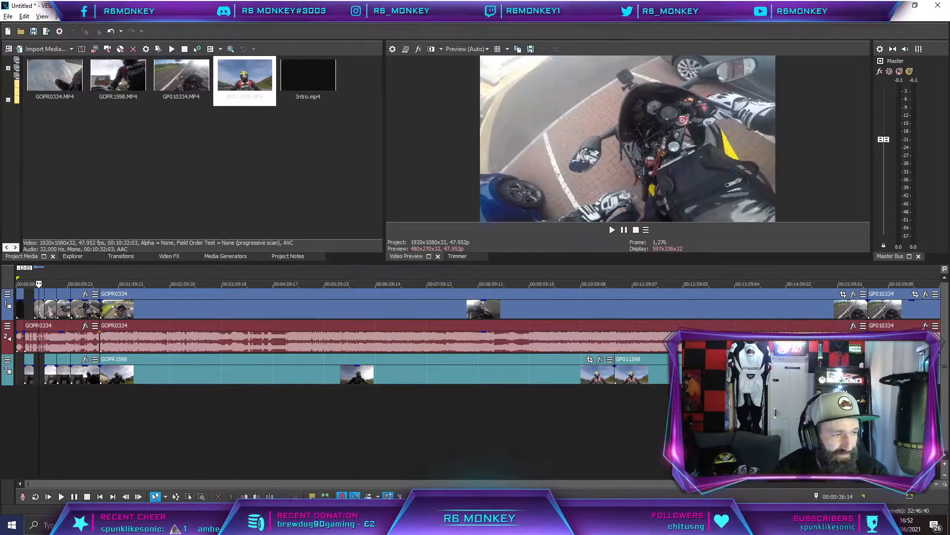
{"action": "key", "text": "Delete"}
{"action": "left_click", "coordinate": [52, 308]}
{"action": "key", "text": "Delete"}
{"action": "left_click", "coordinate": [65, 369]}
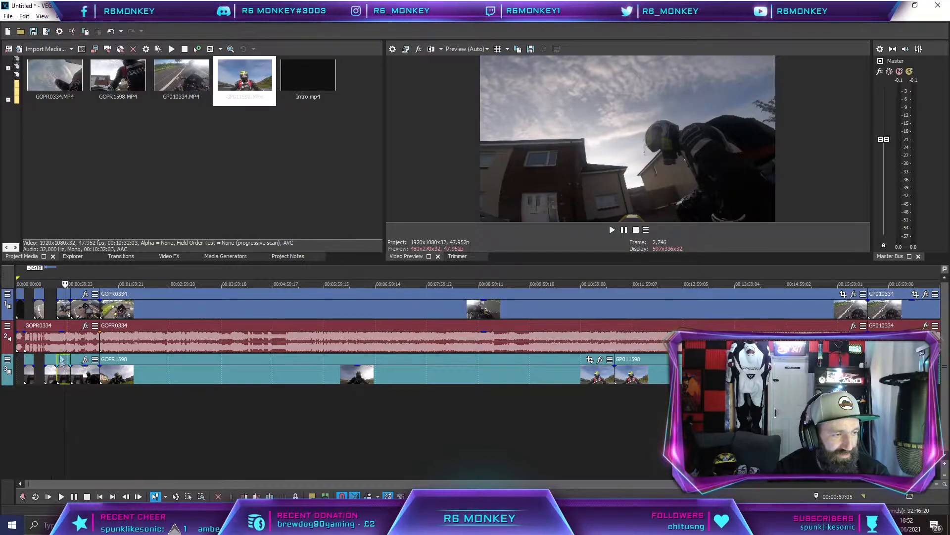
{"action": "key", "text": "Delete"}
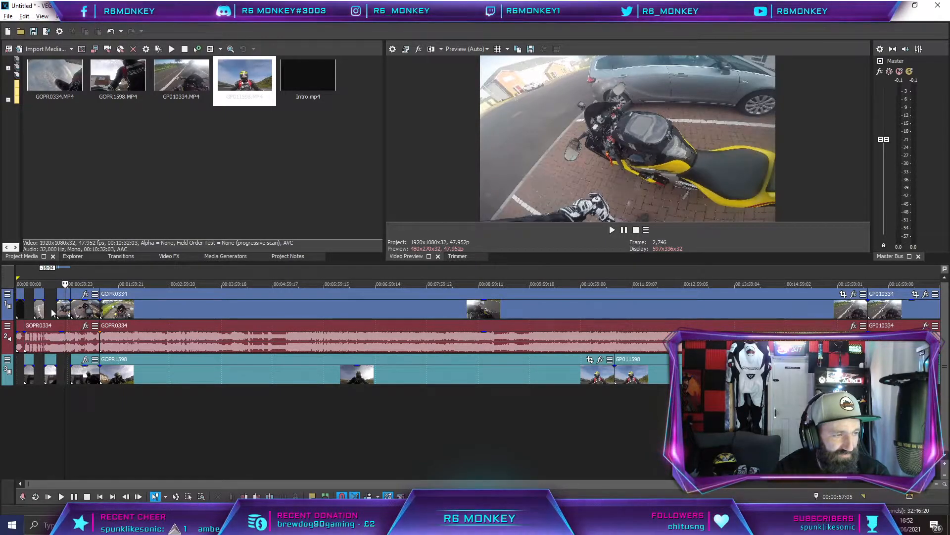
Play the timeline from the start to about 00:00:28 to check the intro and the first camera switches.
{"action": "left_click", "coordinate": [20, 305]}
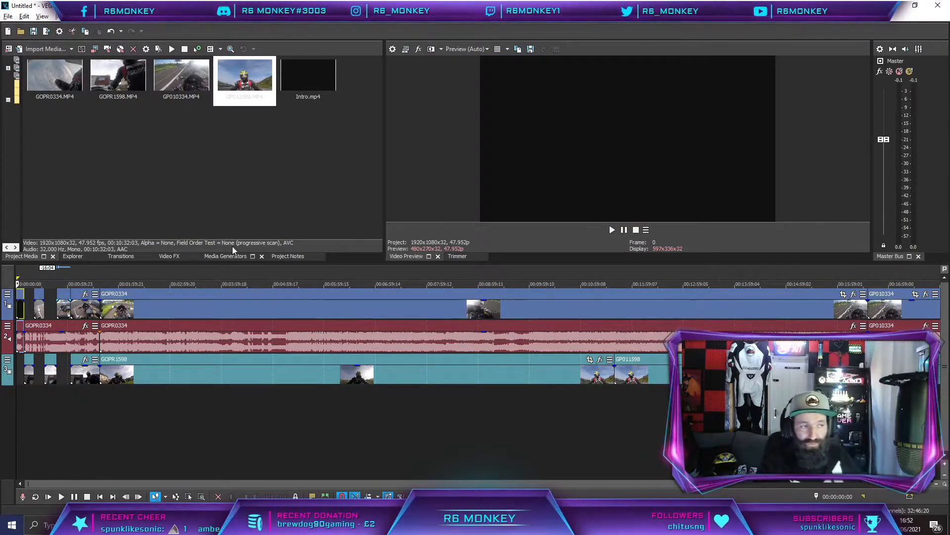
{"action": "left_click", "coordinate": [611, 230]}
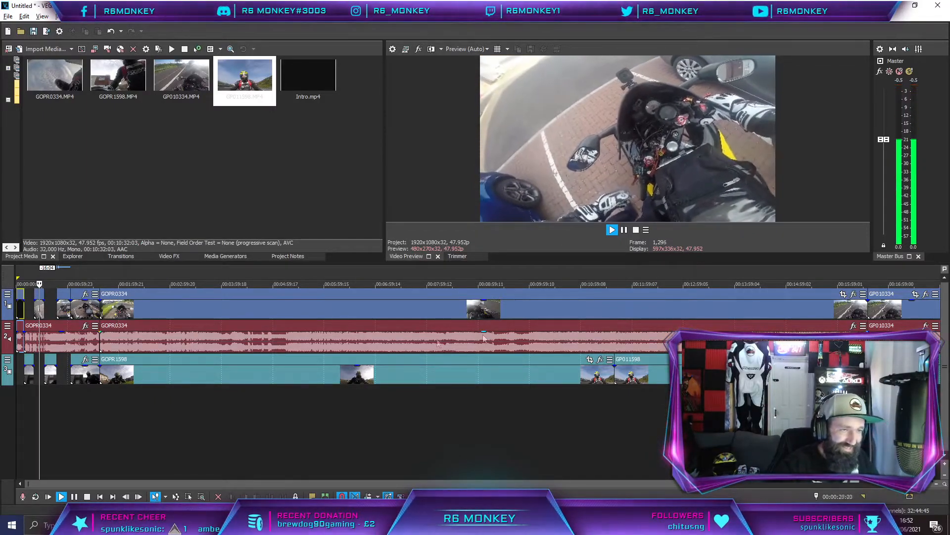
{"action": "left_click", "coordinate": [624, 230]}
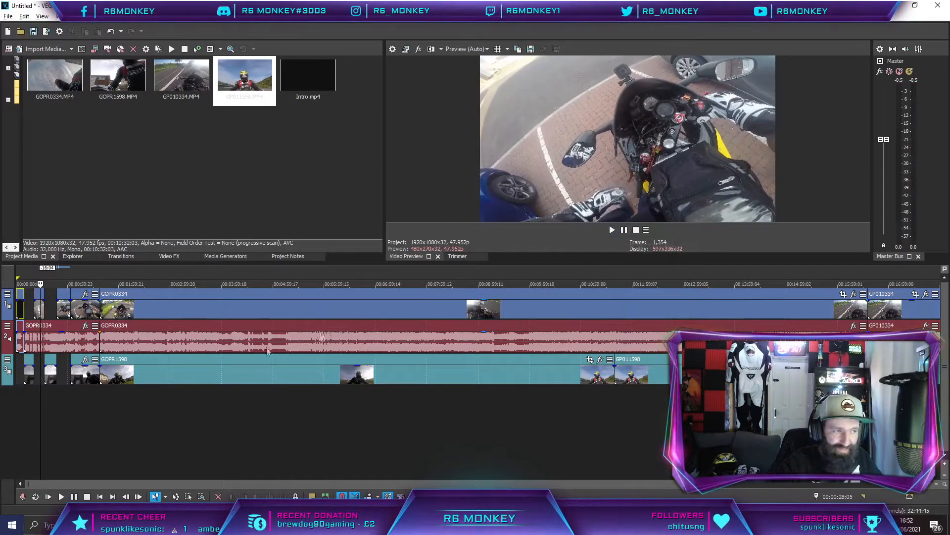
Split the long GOPR0334 clip at 00:01:56:03 and delete the short section before the split.
{"action": "left_click", "coordinate": [114, 311]}
{"action": "right_click", "coordinate": [116, 311]}
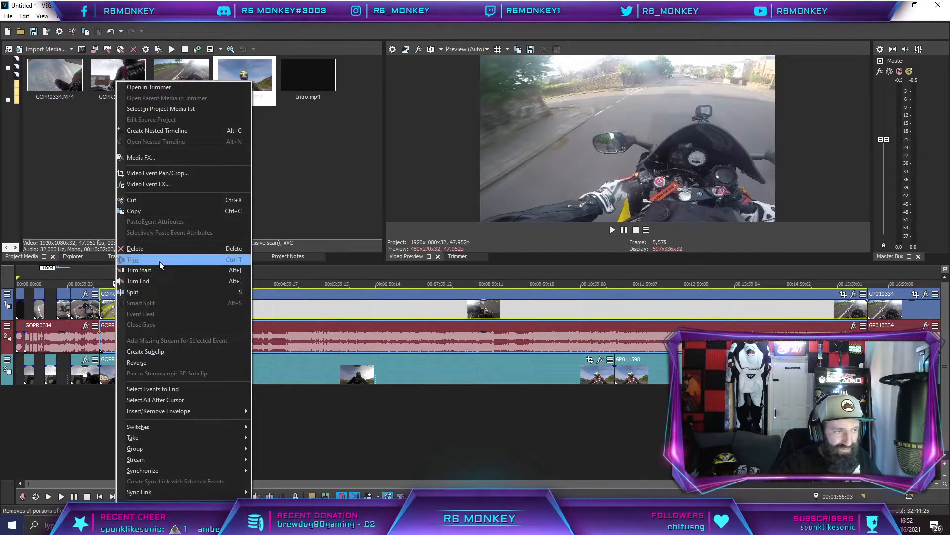
{"action": "left_click", "coordinate": [138, 291]}
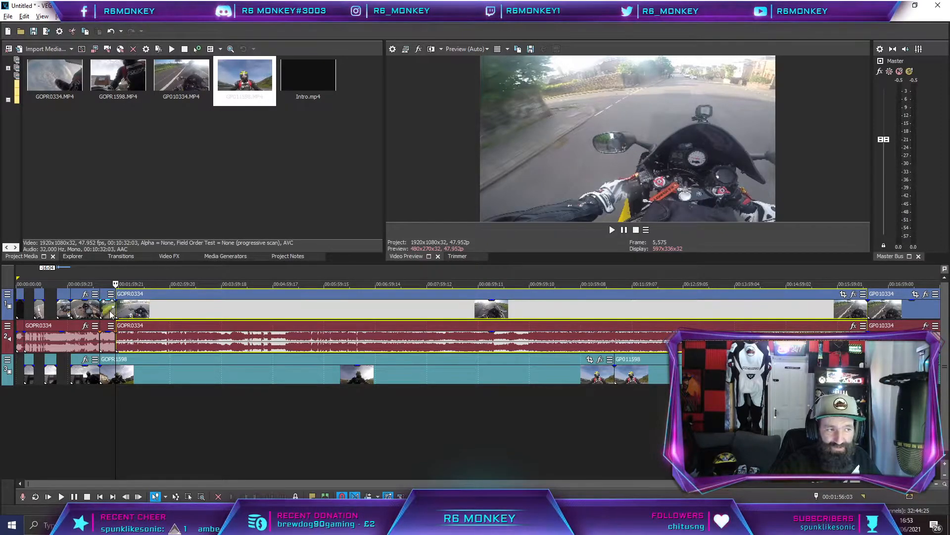
{"action": "left_click", "coordinate": [111, 312]}
{"action": "right_click", "coordinate": [111, 313]}
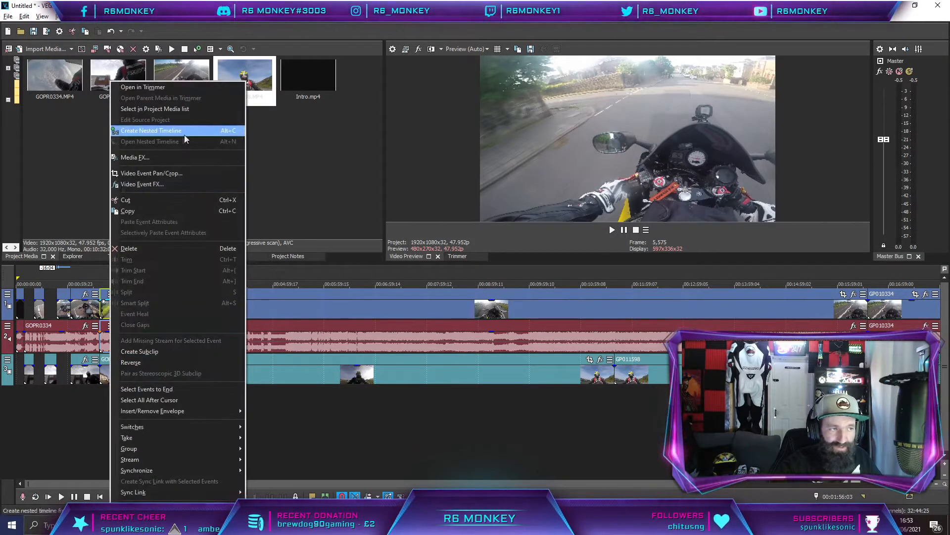
{"action": "left_click", "coordinate": [143, 248]}
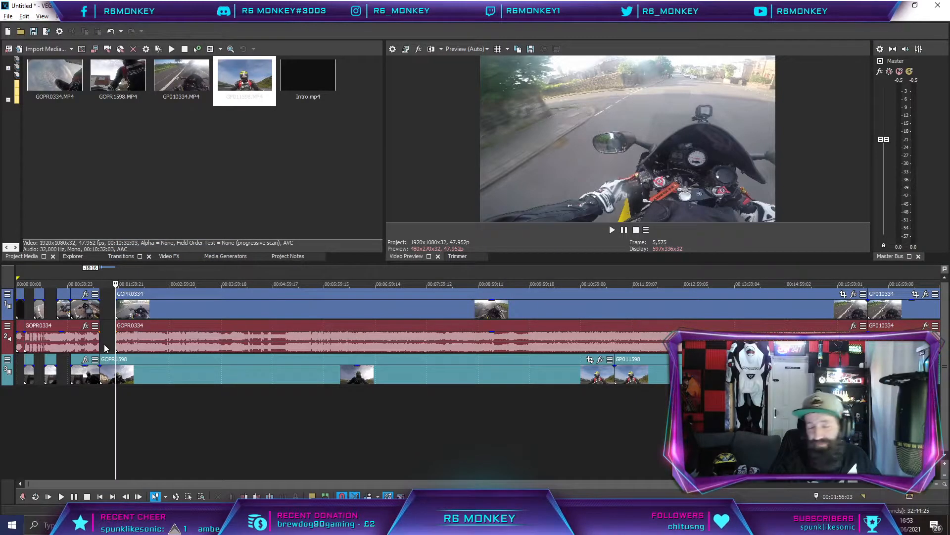
Undo the deletion of the short GOPR0334 section and the split that created it.
{"action": "left_click", "coordinate": [14, 19]}
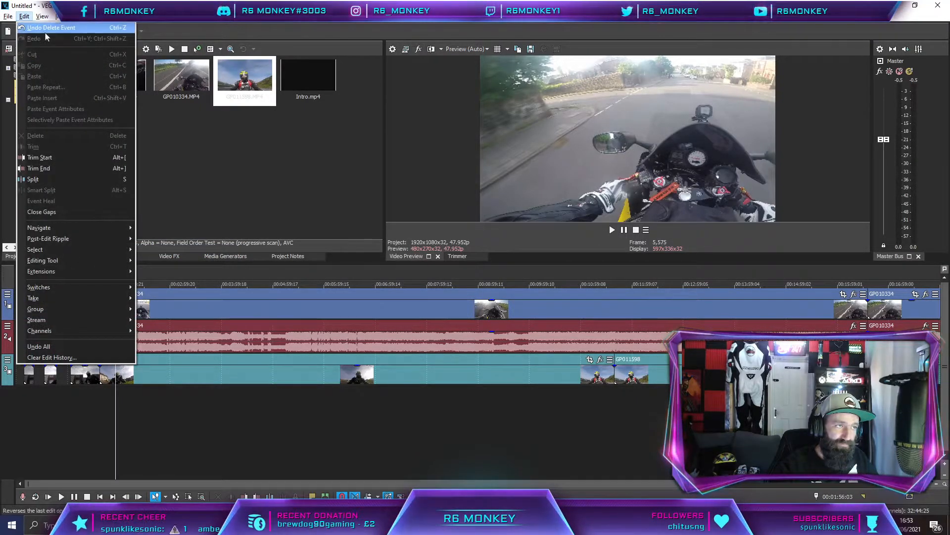
{"action": "left_click", "coordinate": [35, 24]}
{"action": "left_click", "coordinate": [24, 16]}
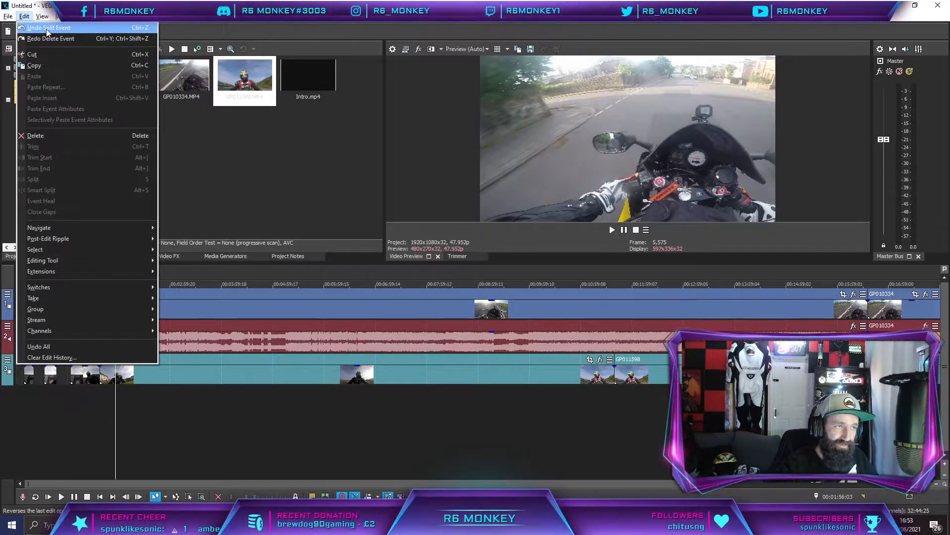
{"action": "left_click", "coordinate": [38, 28]}
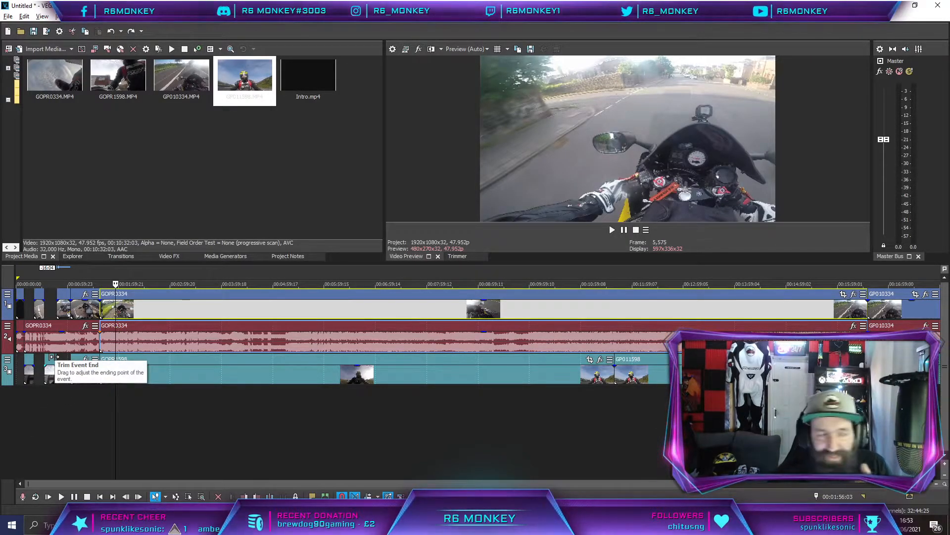
Start rendering the project as test in MAGIX HEVC/AAC MP4, Internet HD 1080p 59.94 fps (NVIDIA NVENC), and cancel the render.
{"action": "left_click", "coordinate": [7, 16]}
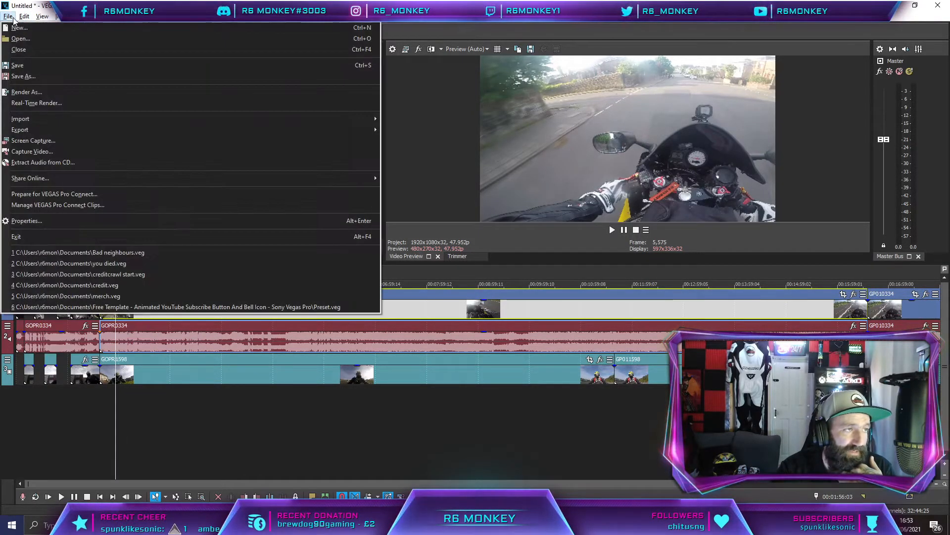
{"action": "left_click", "coordinate": [25, 91]}
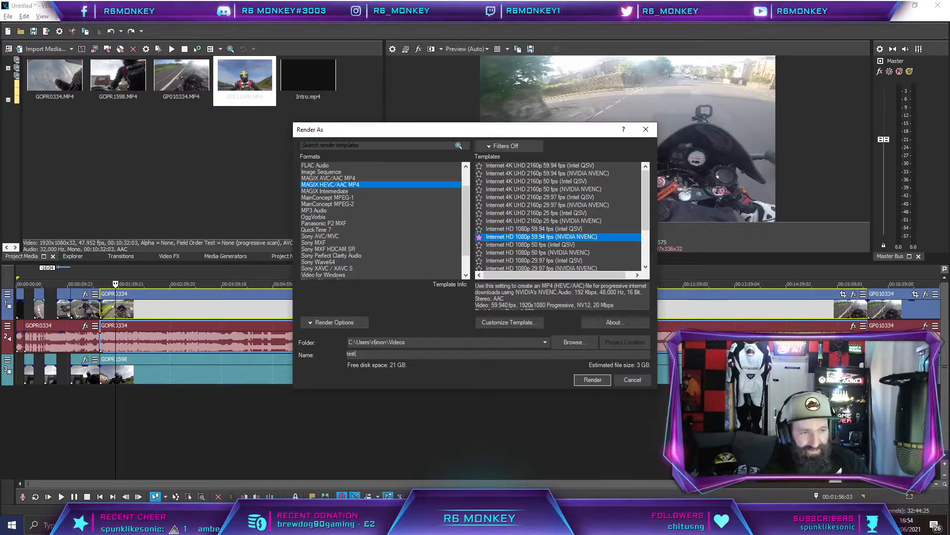
{"action": "left_click", "coordinate": [593, 380]}
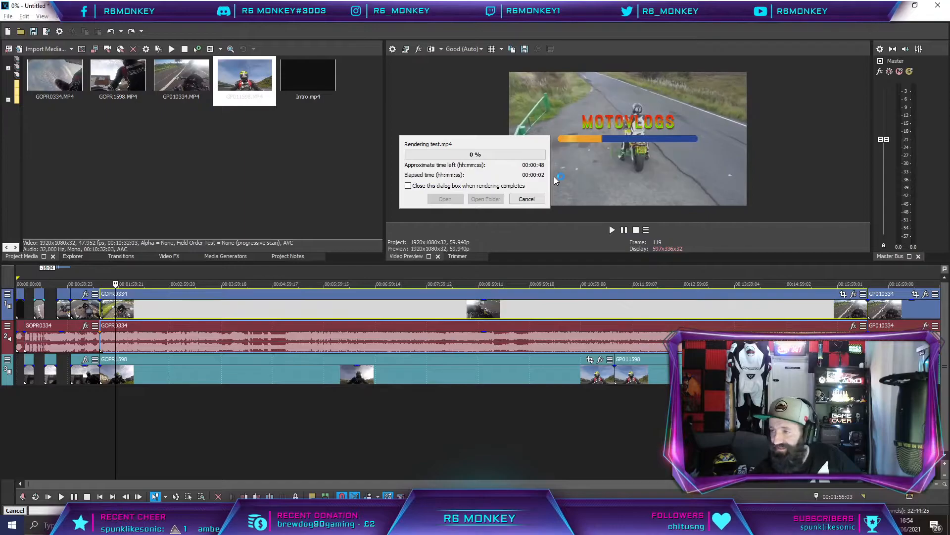
{"action": "left_click", "coordinate": [528, 201]}
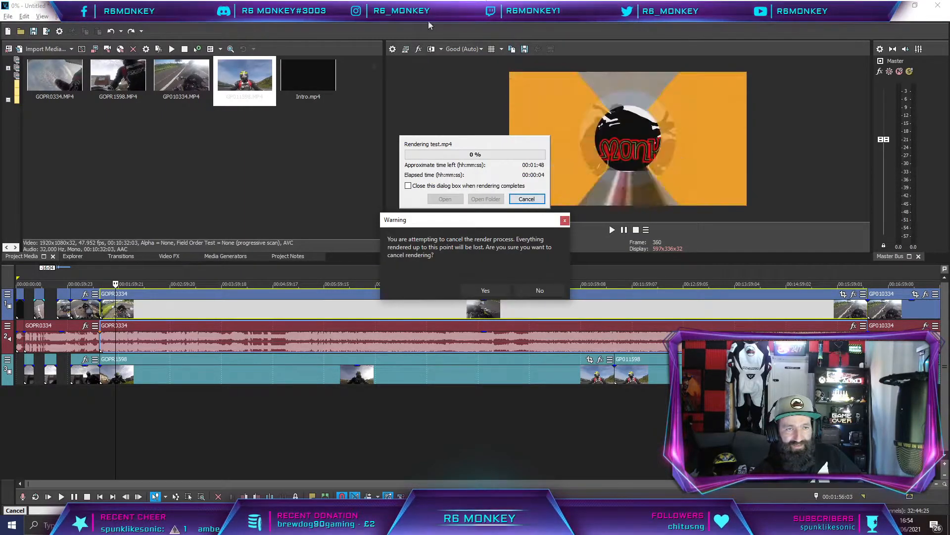
{"action": "left_click", "coordinate": [486, 292]}
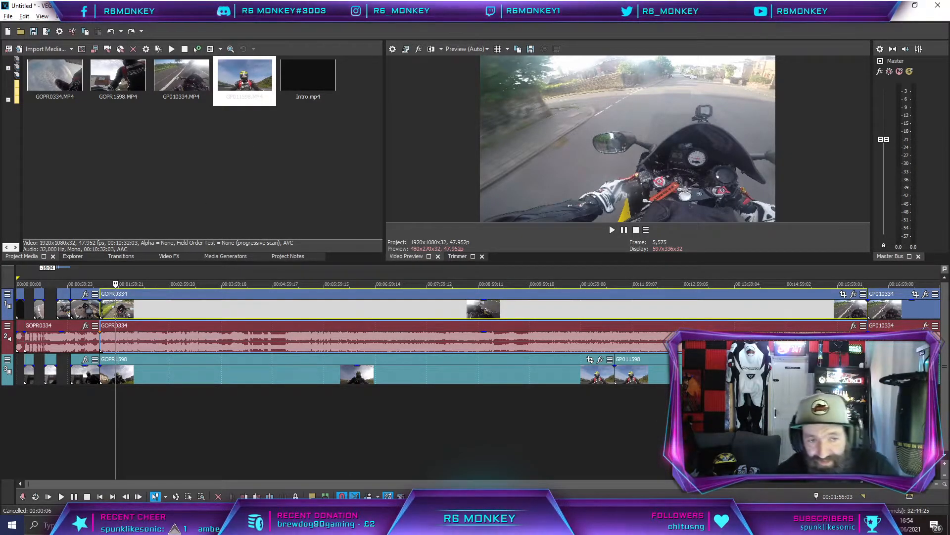
Import the MP3 "Alex Skrindo & Miza - Thinkin' (NCS Release) [Radio Edit]" from the Old PC\Downloads folder on Backup Plus (E:).
{"action": "left_click", "coordinate": [8, 16]}
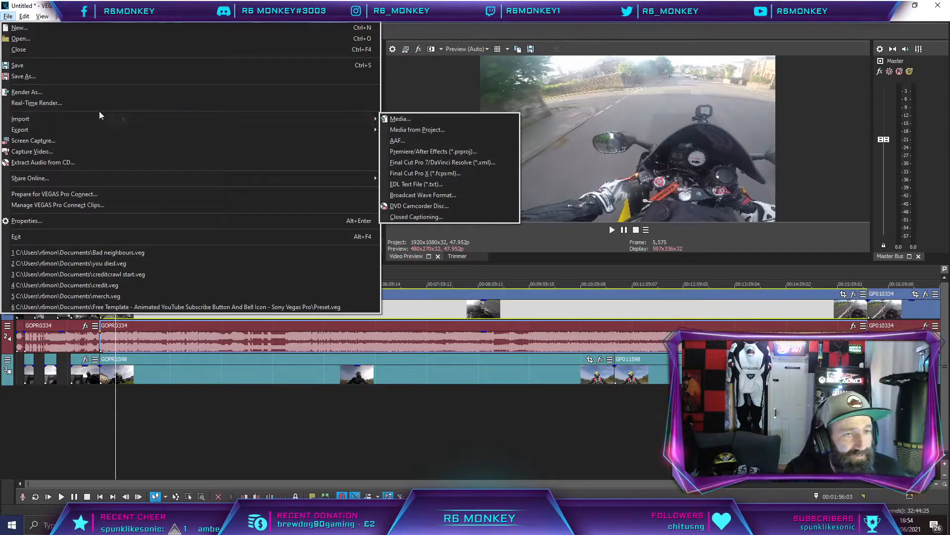
{"action": "mouse_move", "coordinate": [375, 115]}
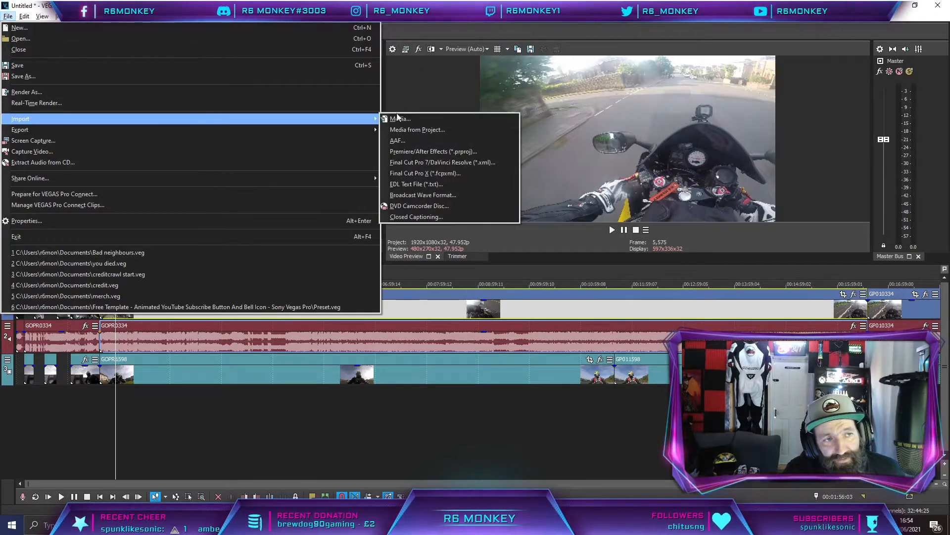
{"action": "left_click", "coordinate": [403, 120]}
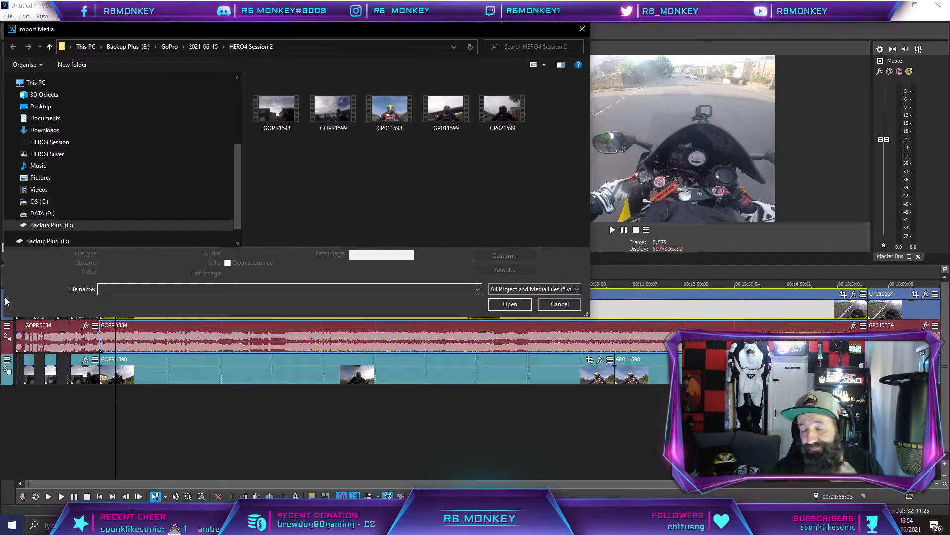
{"action": "scroll", "coordinate": [91, 130], "scroll_direction": "down", "scroll_amount": 1}
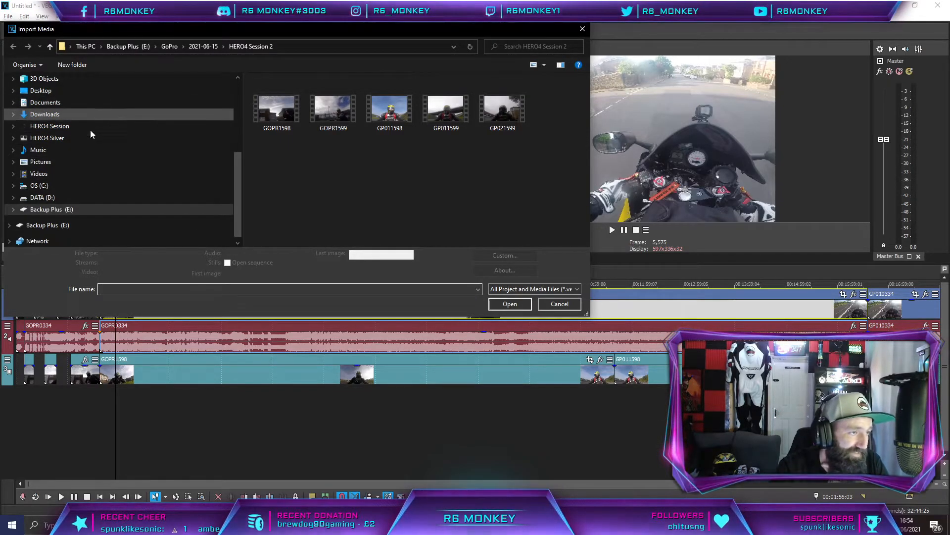
{"action": "left_click", "coordinate": [51, 197]}
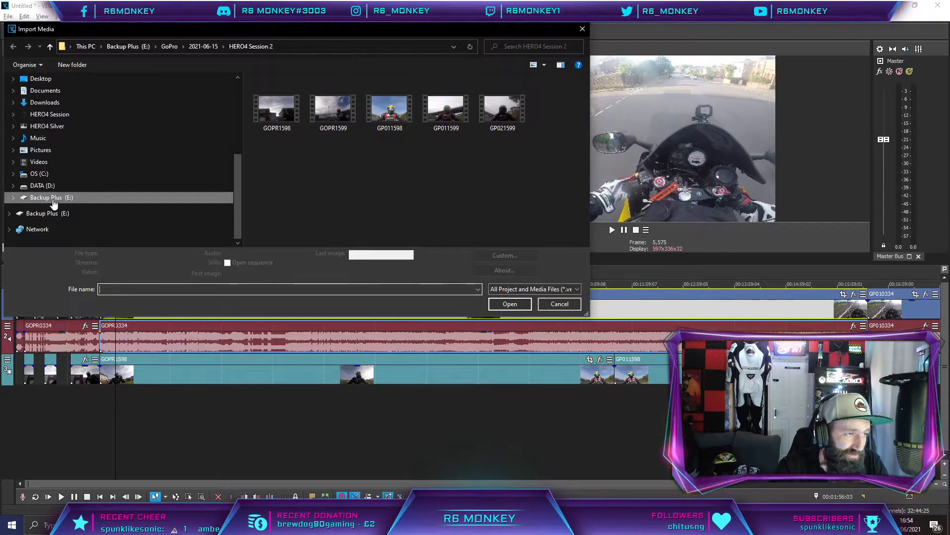
{"action": "scroll", "coordinate": [329, 171], "scroll_direction": "down", "scroll_amount": 12}
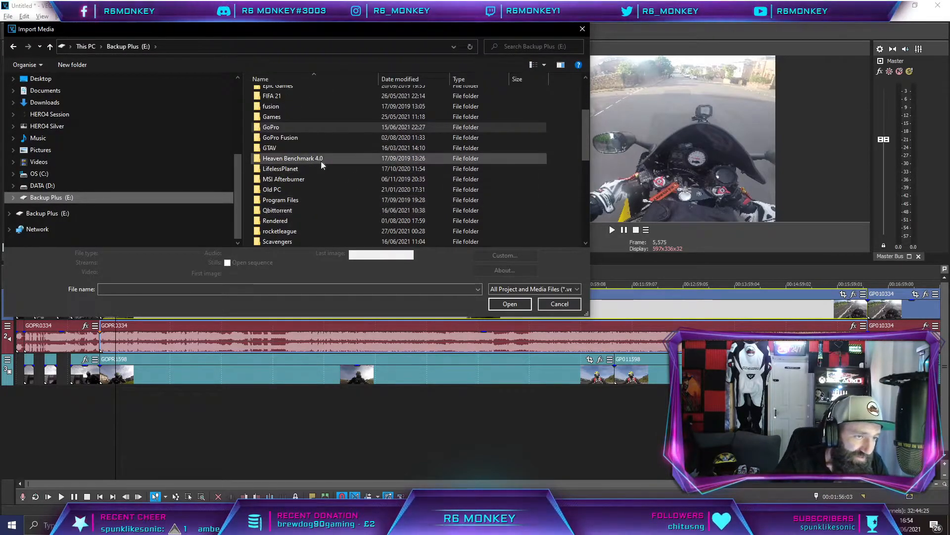
{"action": "scroll", "coordinate": [304, 206], "scroll_direction": "down", "scroll_amount": 2}
{"action": "scroll", "coordinate": [314, 194], "scroll_direction": "up", "scroll_amount": 12}
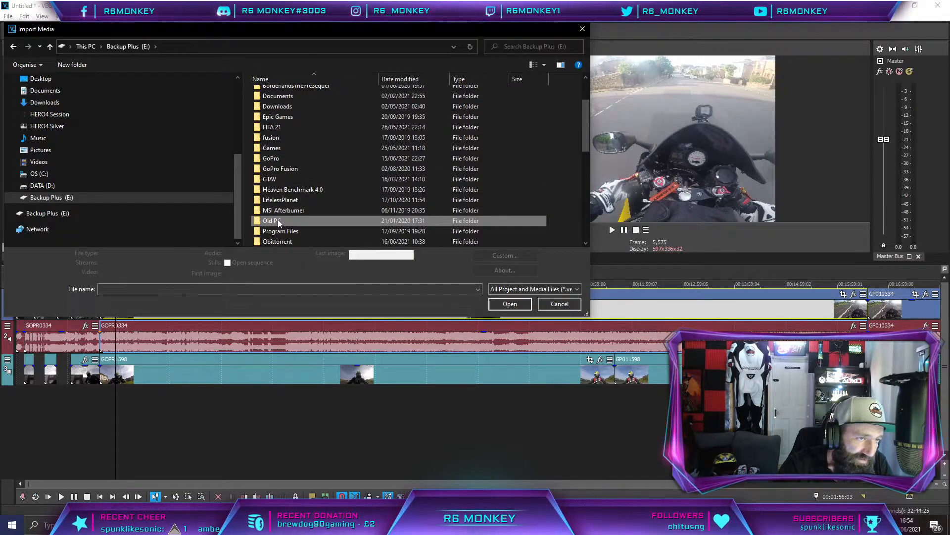
{"action": "double_click", "coordinate": [276, 220]}
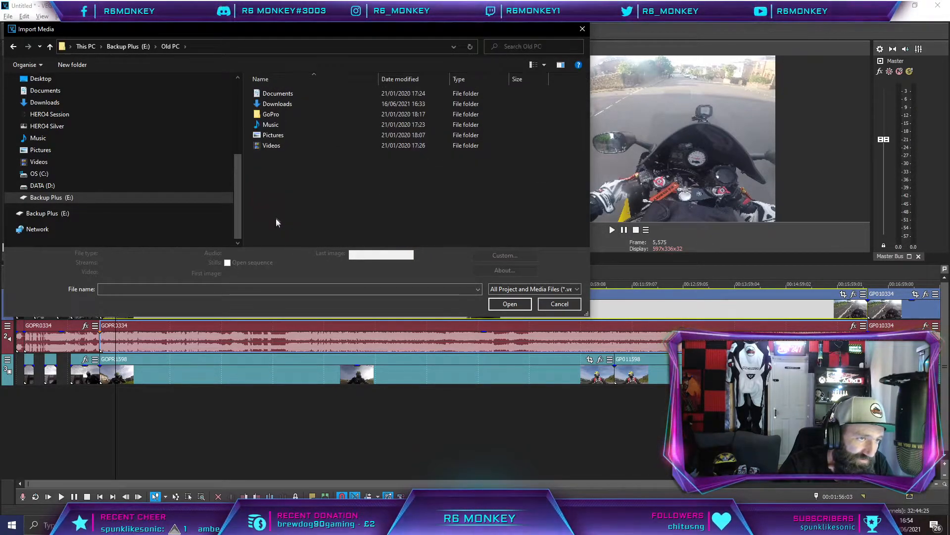
{"action": "double_click", "coordinate": [269, 103]}
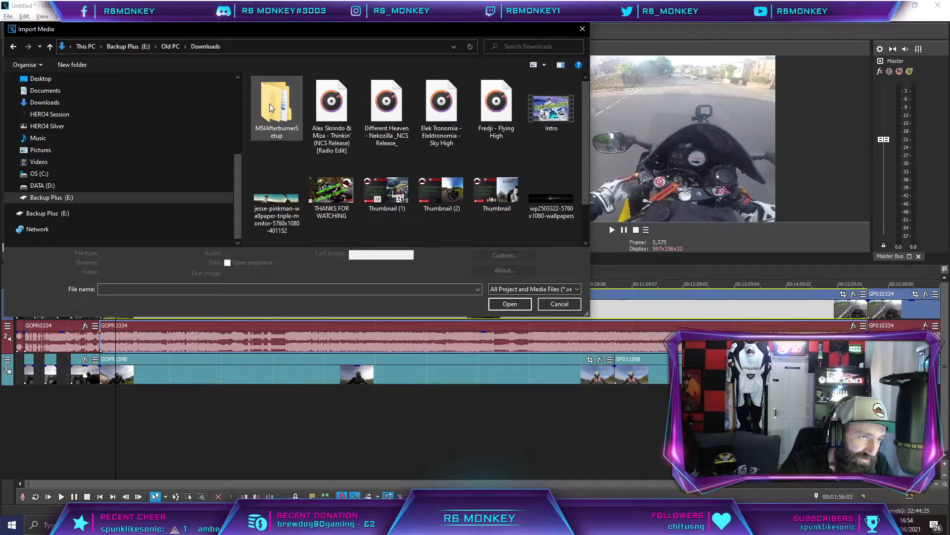
{"action": "left_click", "coordinate": [339, 104]}
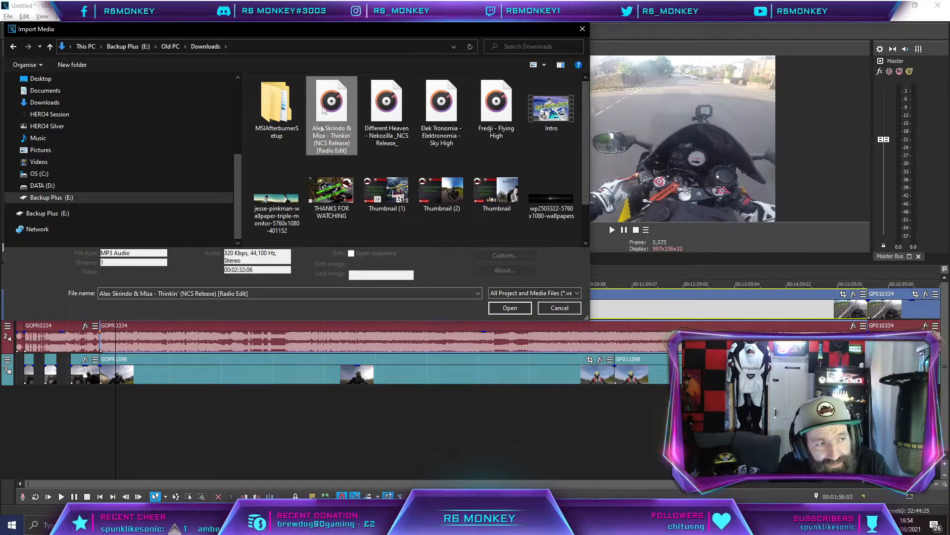
{"action": "left_click", "coordinate": [508, 309]}
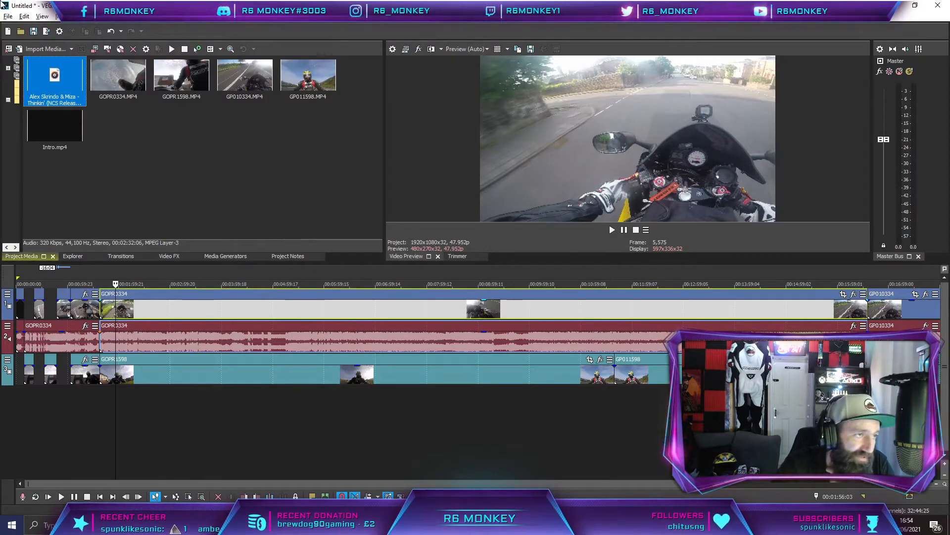
Place the Thinkin' music on a new audio track at the timeline start and play from about 00:00:09 to 00:00:15.
{"action": "left_click_drag", "start_coordinate": [49, 76], "coordinate": [20, 411]}
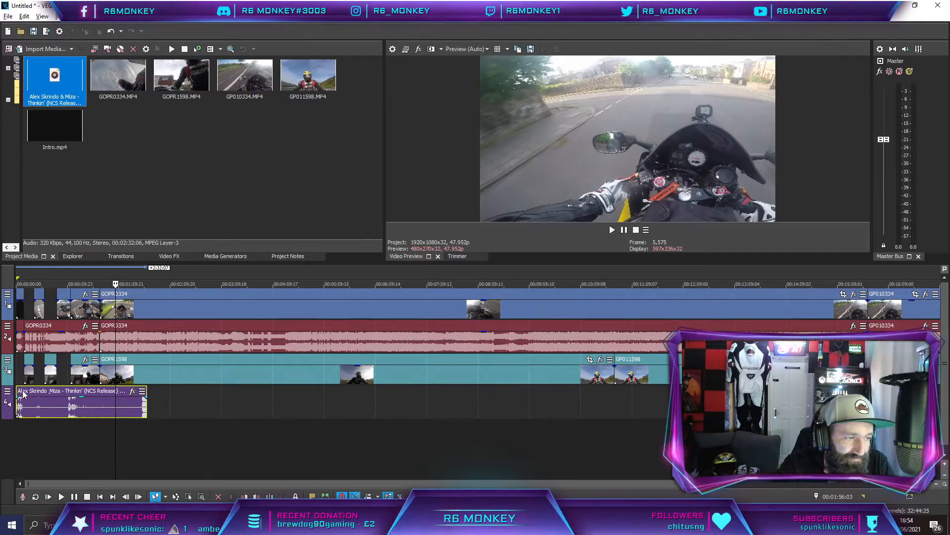
{"action": "left_click", "coordinate": [24, 403]}
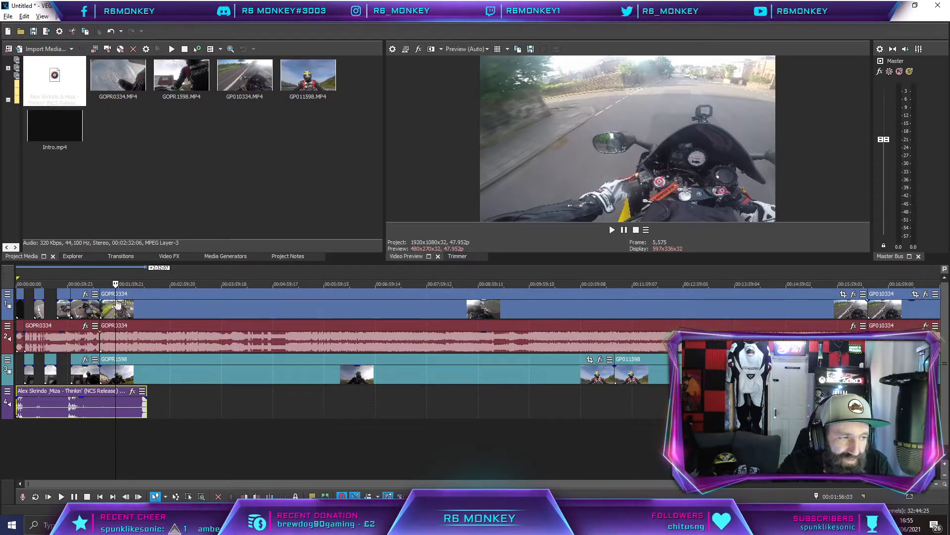
{"action": "left_click_drag", "start_coordinate": [104, 283], "coordinate": [24, 284]}
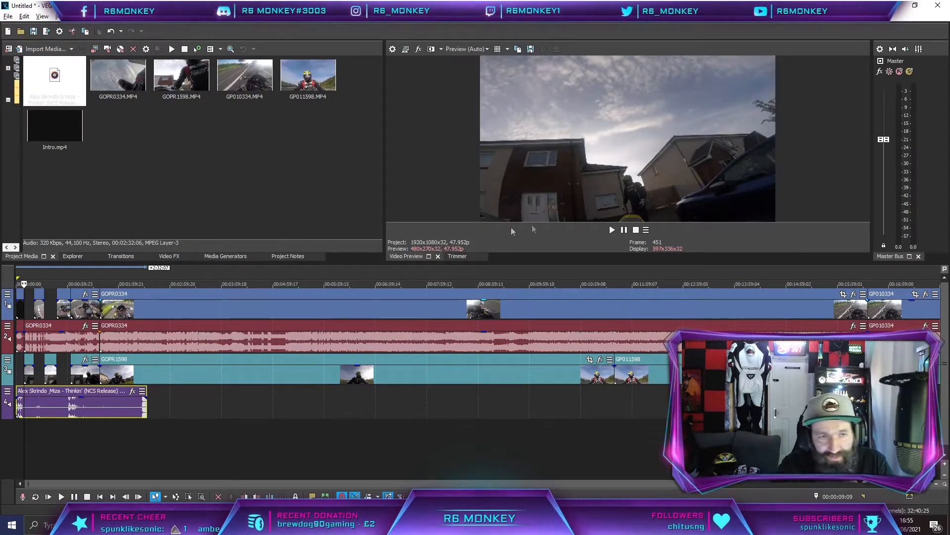
{"action": "left_click", "coordinate": [613, 229]}
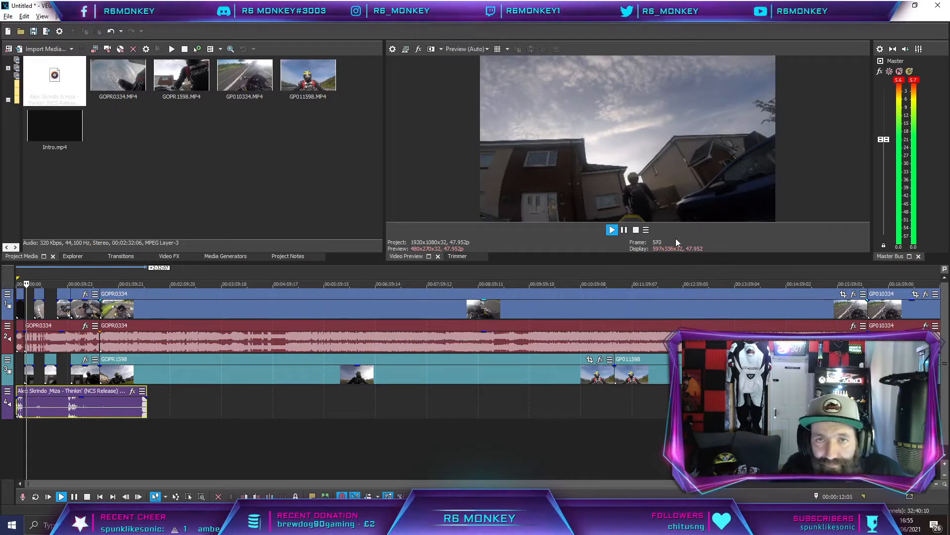
{"action": "left_click", "coordinate": [624, 230]}
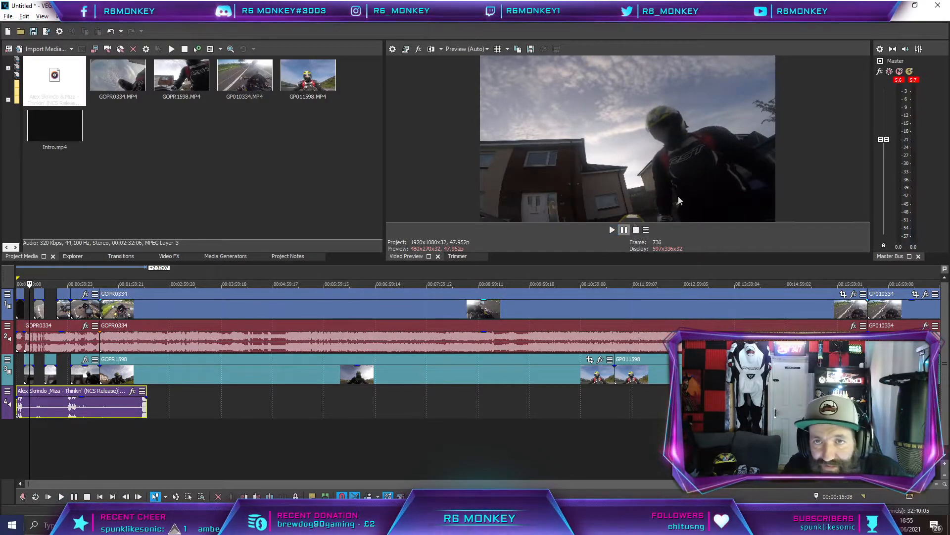
Set the music track's volume to -24.7 in the Mixing Console while playing the timeline to about 00:00:31, and close the console.
{"action": "left_click", "coordinate": [921, 50]}
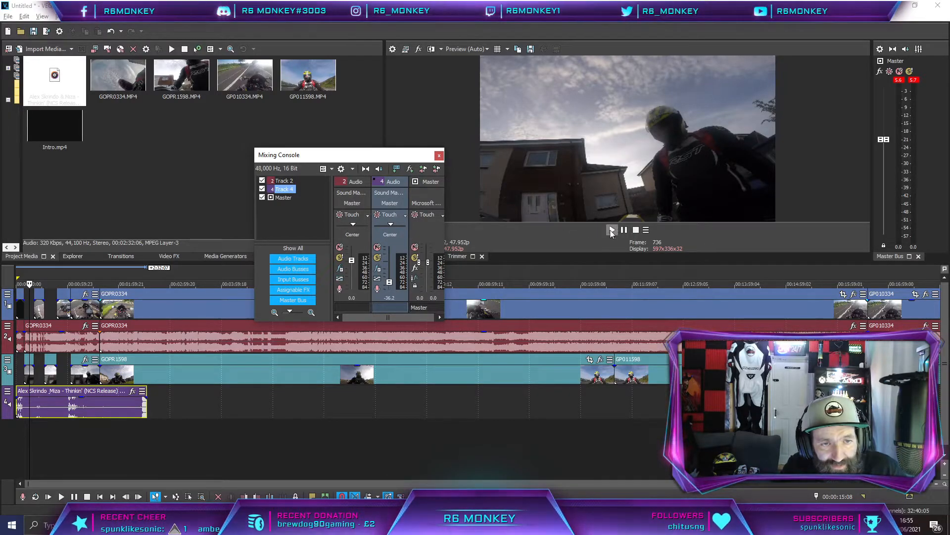
{"action": "left_click", "coordinate": [612, 230]}
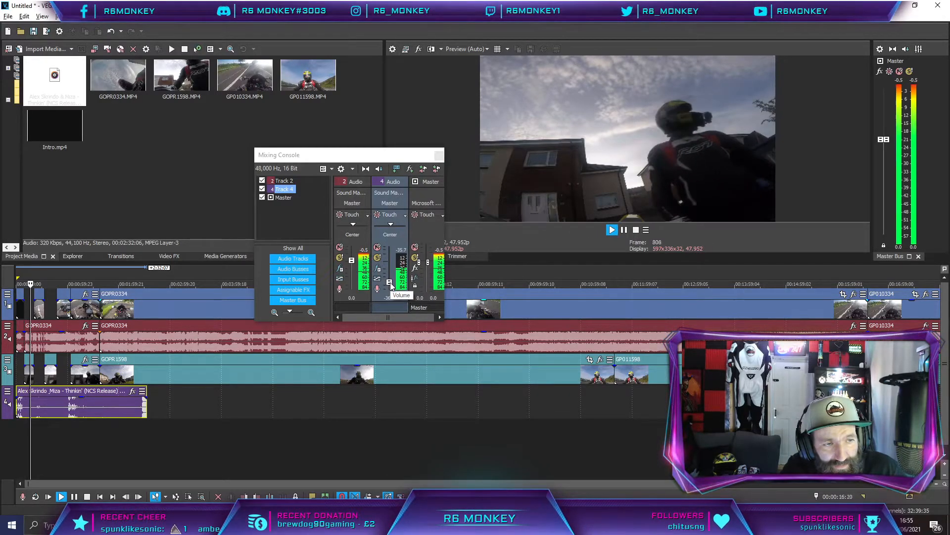
{"action": "left_click_drag", "start_coordinate": [388, 280], "coordinate": [390, 278]}
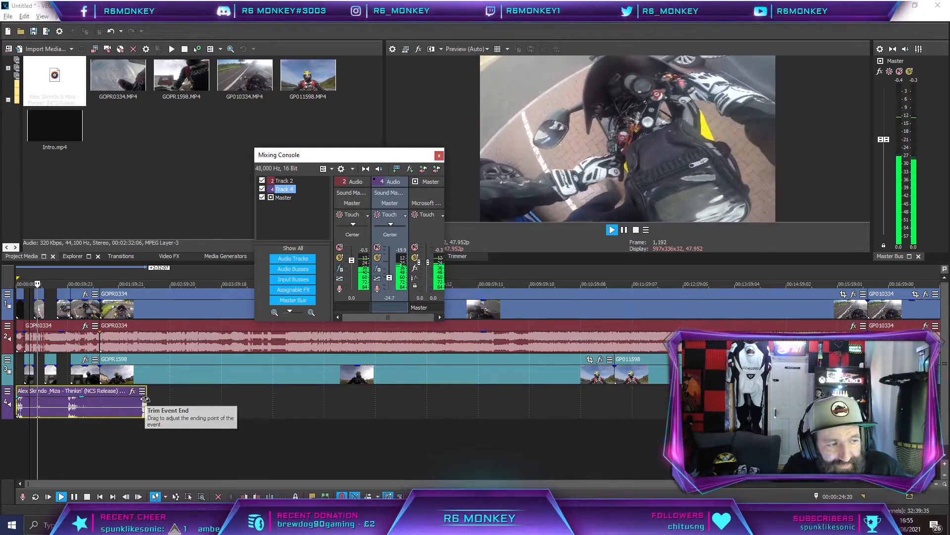
{"action": "left_click", "coordinate": [148, 396]}
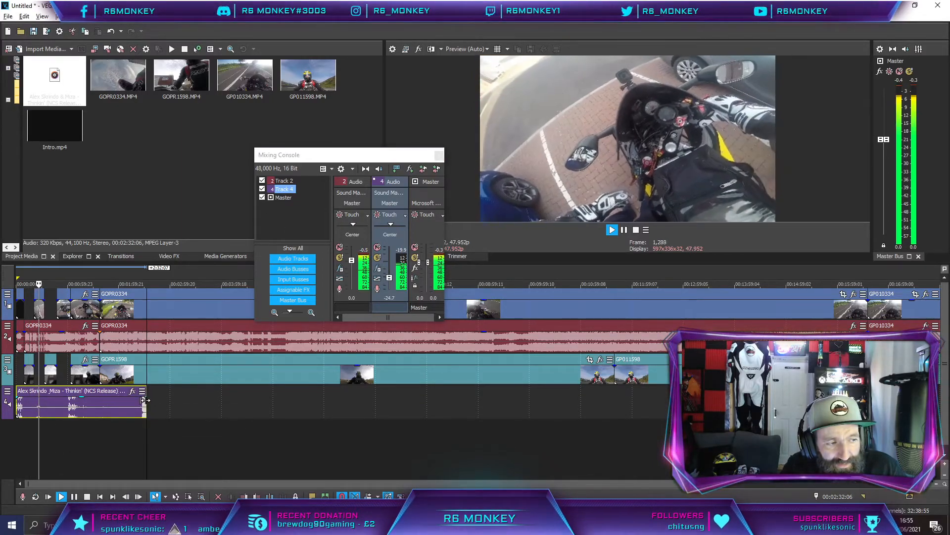
{"action": "left_click", "coordinate": [623, 231]}
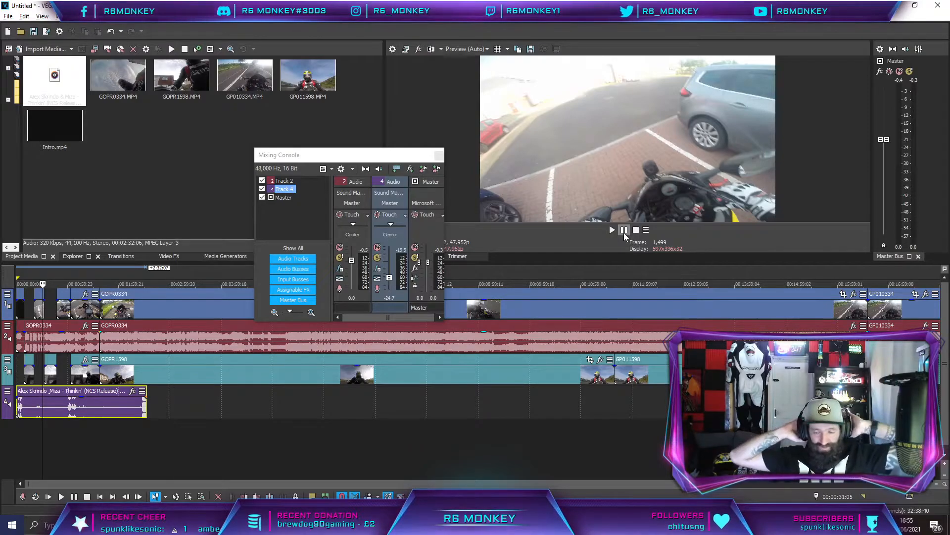
{"action": "left_click", "coordinate": [438, 157]}
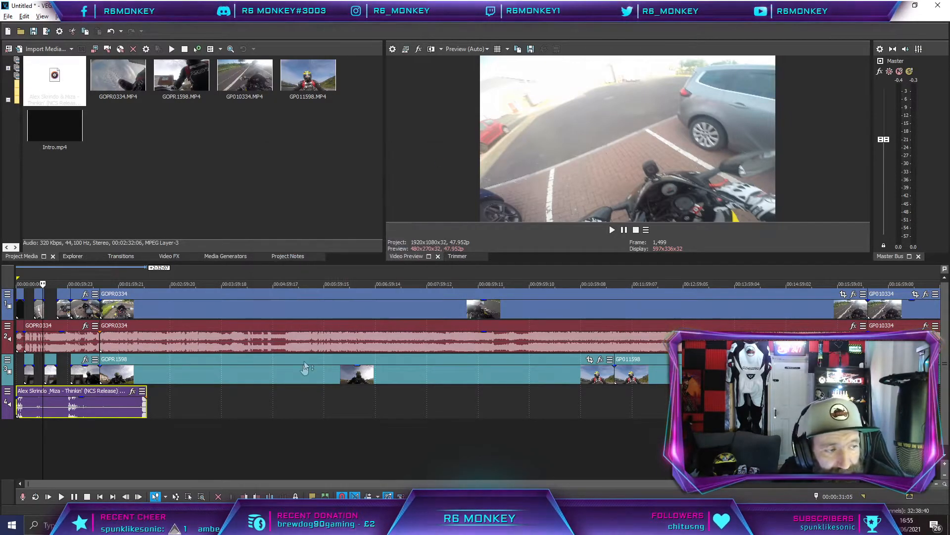
Delete the Thinkin' music event from the fourth track of the timeline.
{"action": "right_click", "coordinate": [100, 410]}
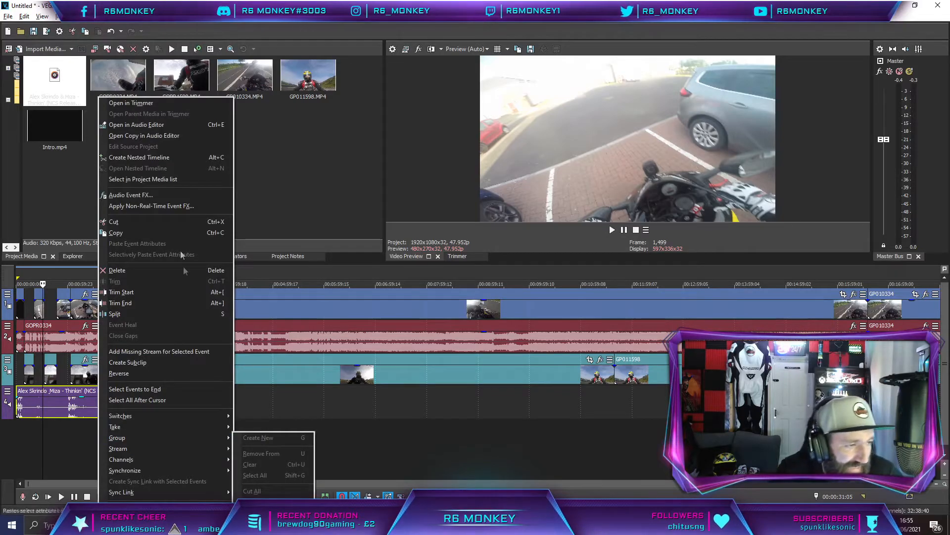
{"action": "left_click", "coordinate": [139, 274]}
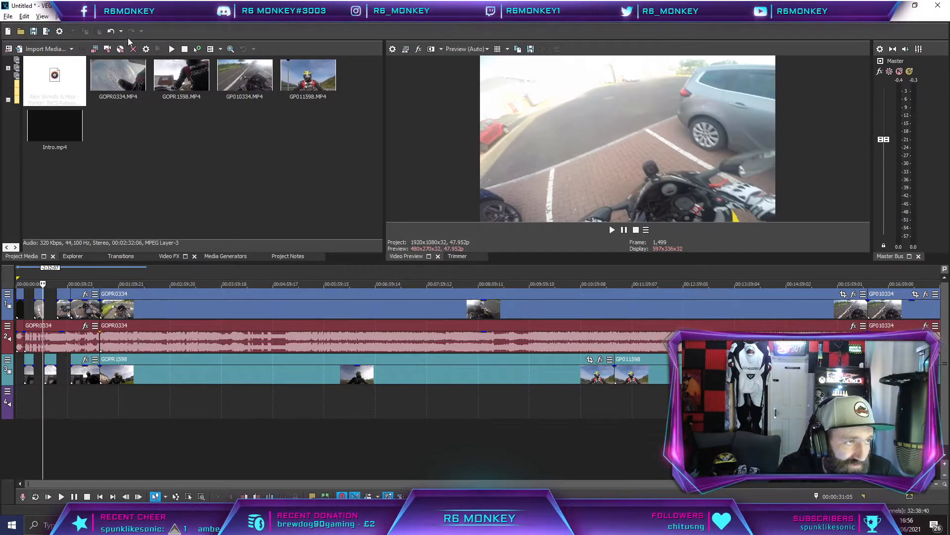